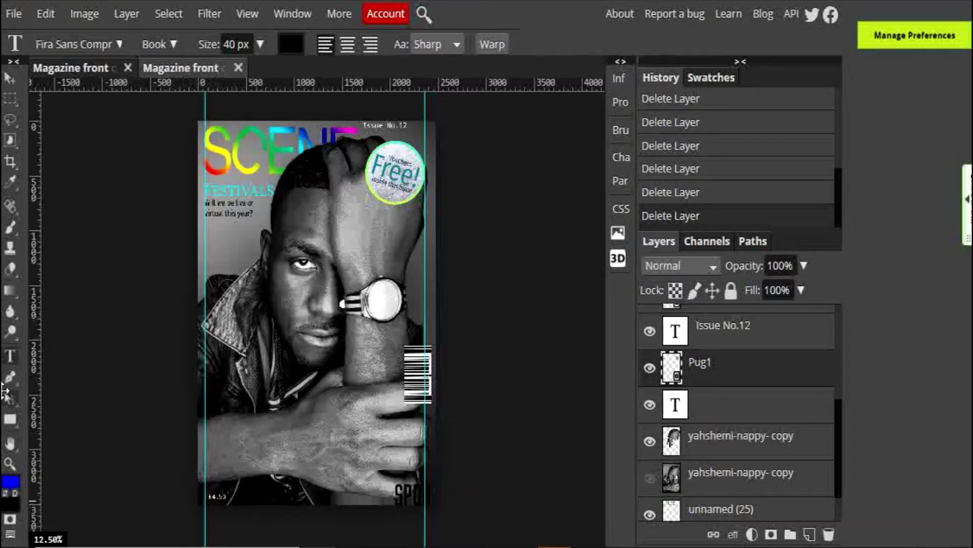
# Step: Zoom to 25% around the hand and pan up to show the £4.50 price and barcode
pyautogui.click(9, 464)
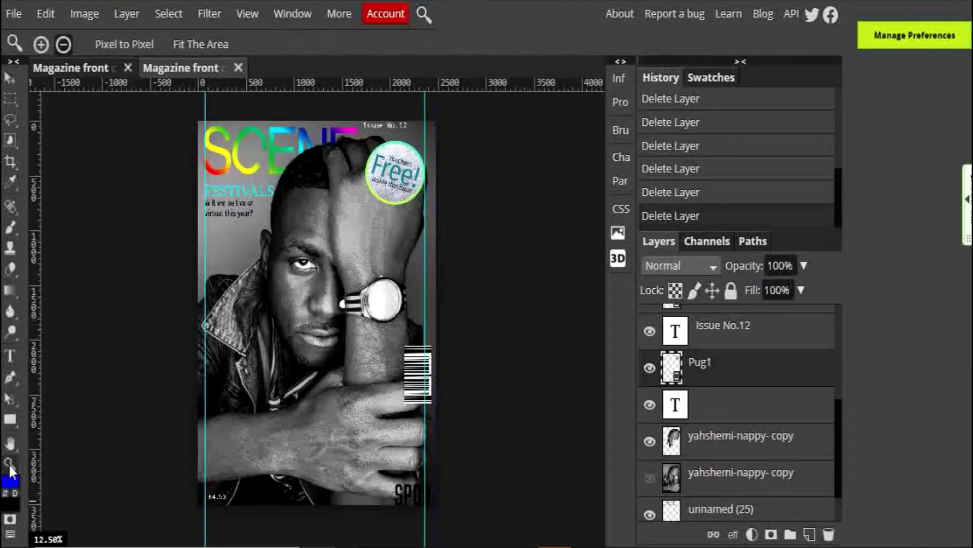
pyautogui.click(40, 44)
pyautogui.click(311, 476)
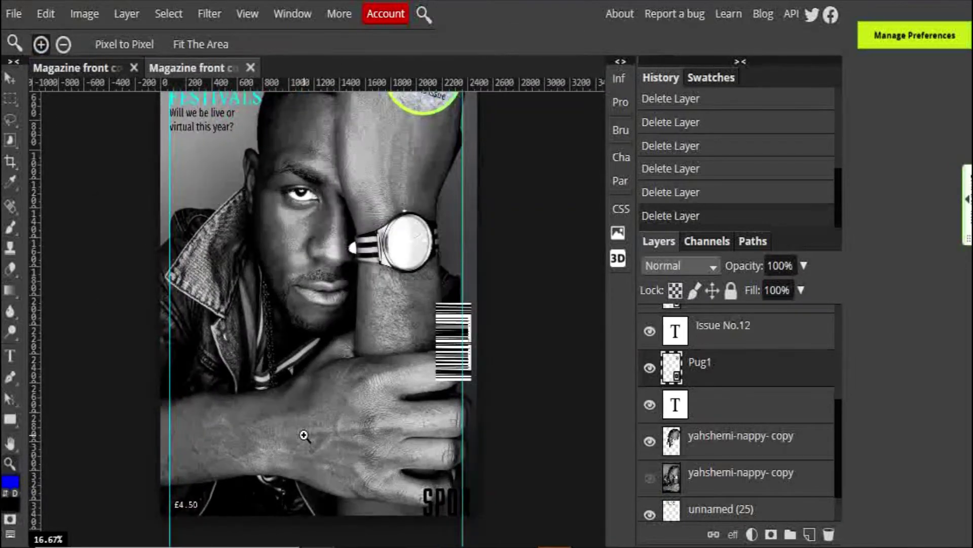
pyautogui.click(304, 435)
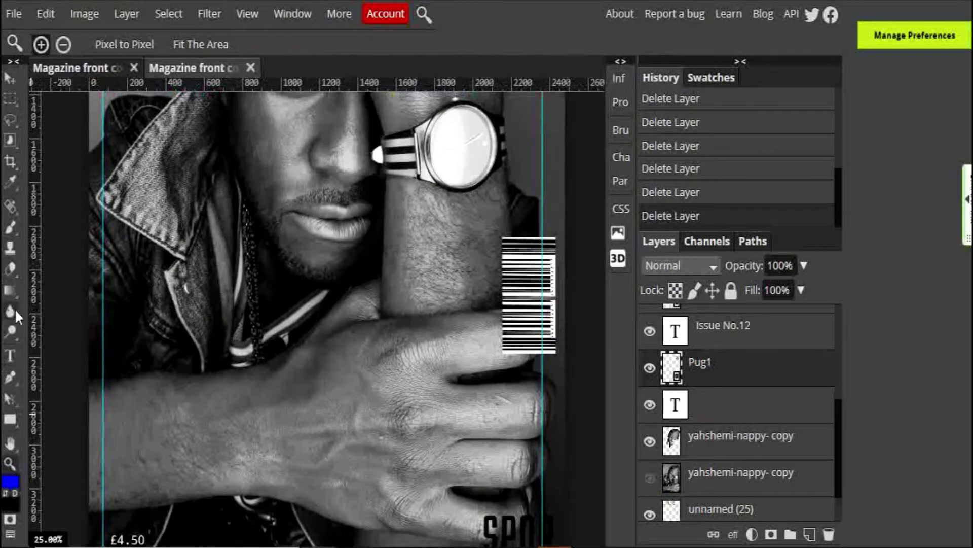
pyautogui.click(11, 442)
pyautogui.moveTo(313, 471); pyautogui.dragTo(311, 406)
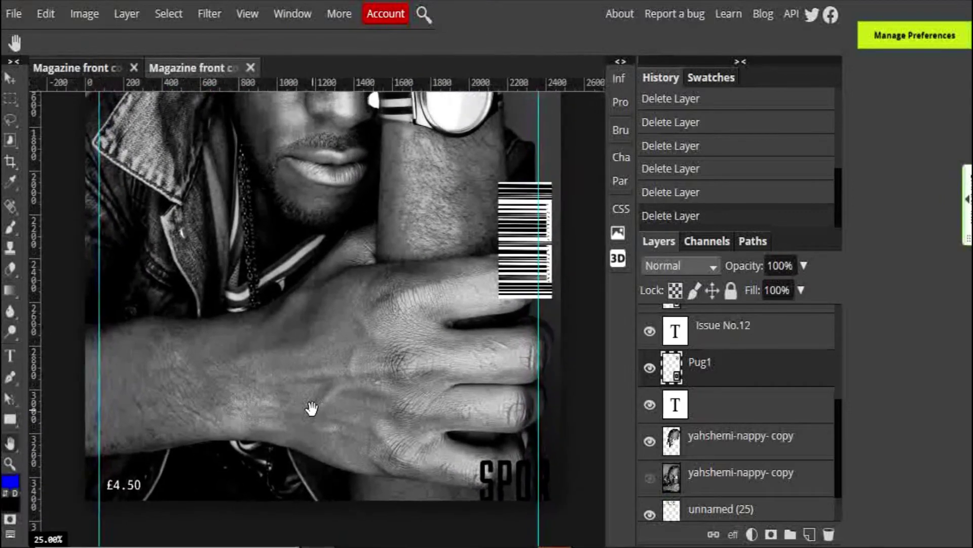
# Step: Draw a wide white rectangle, Shape 1, across the lower cover over the hand
pyautogui.click(10, 419)
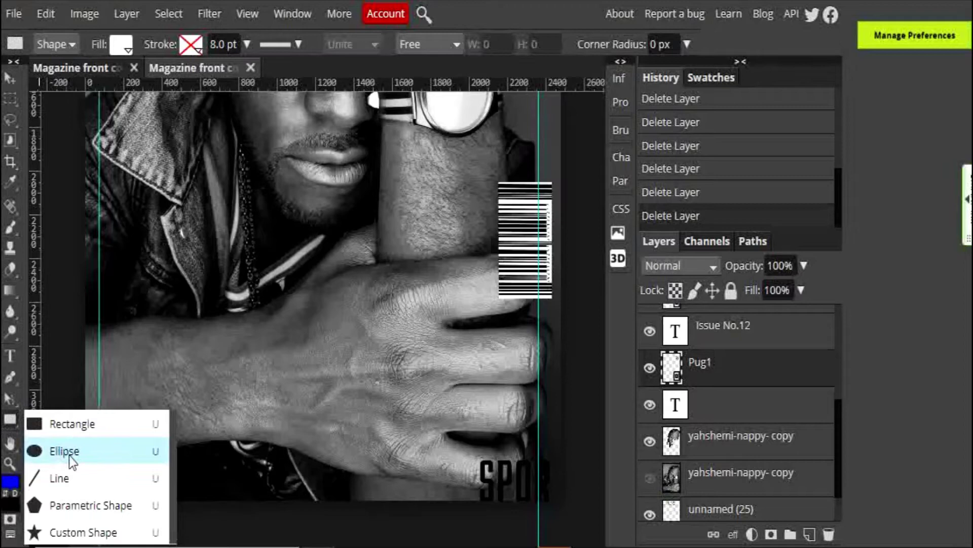
pyautogui.click(65, 425)
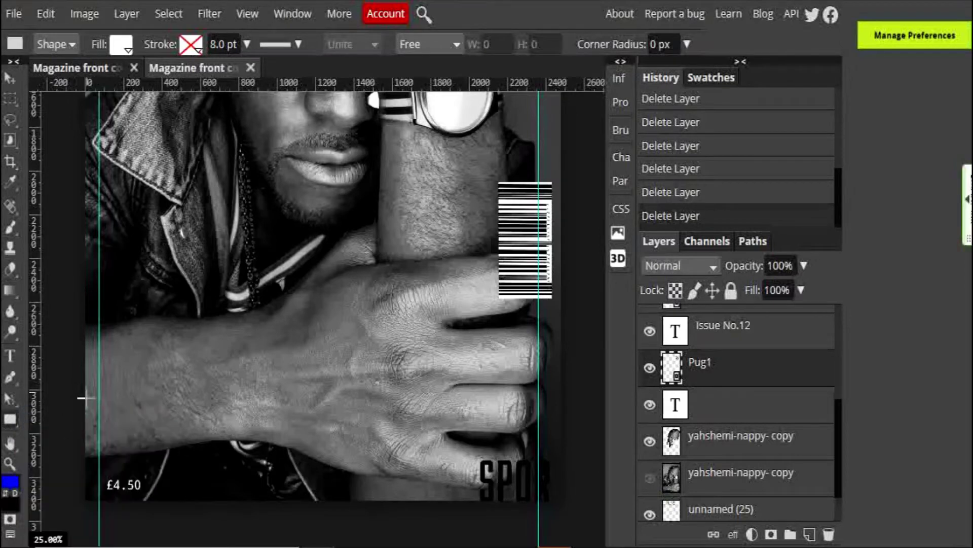
pyautogui.moveTo(85, 315); pyautogui.dragTo(561, 464)
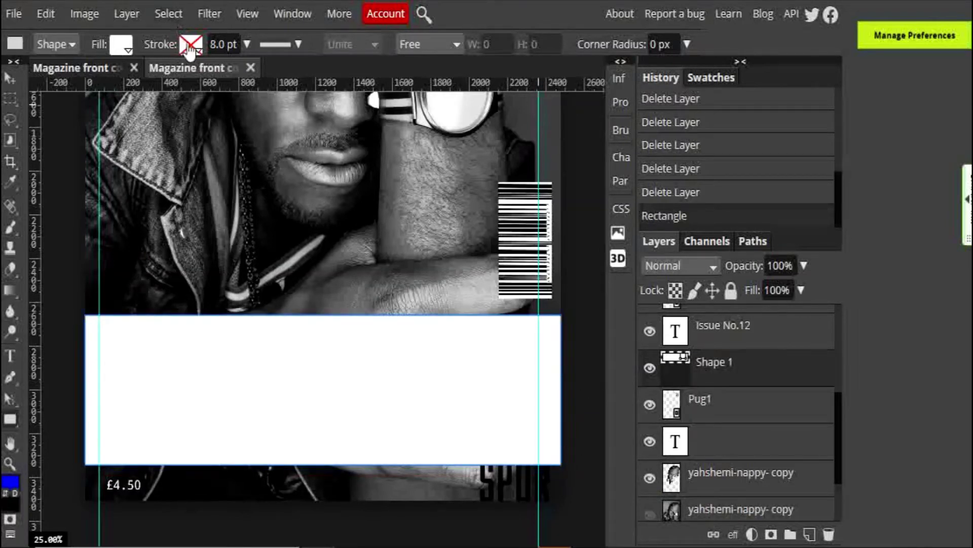
# Step: Fill Shape 1 with cyan and give it a solid yellow 15 pt stroke
pyautogui.click(121, 46)
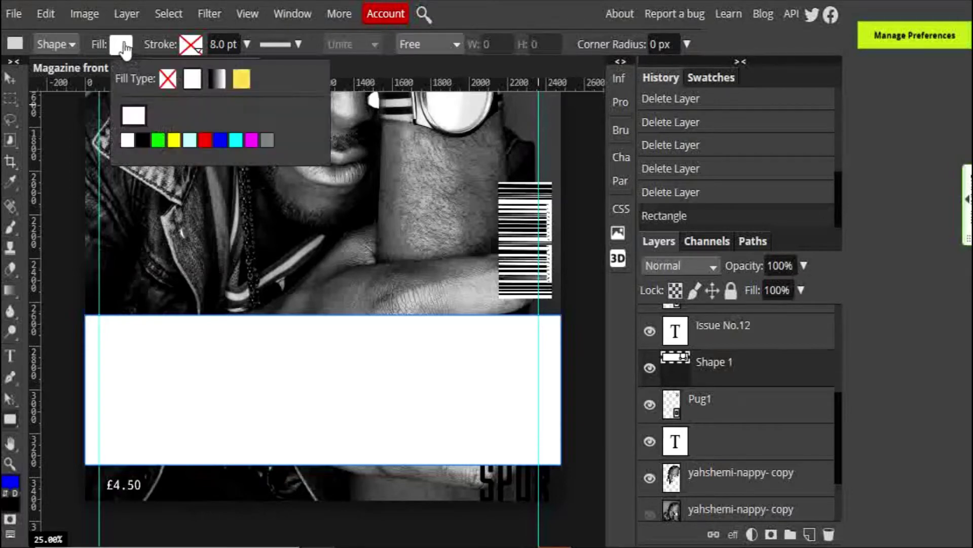
pyautogui.click(236, 141)
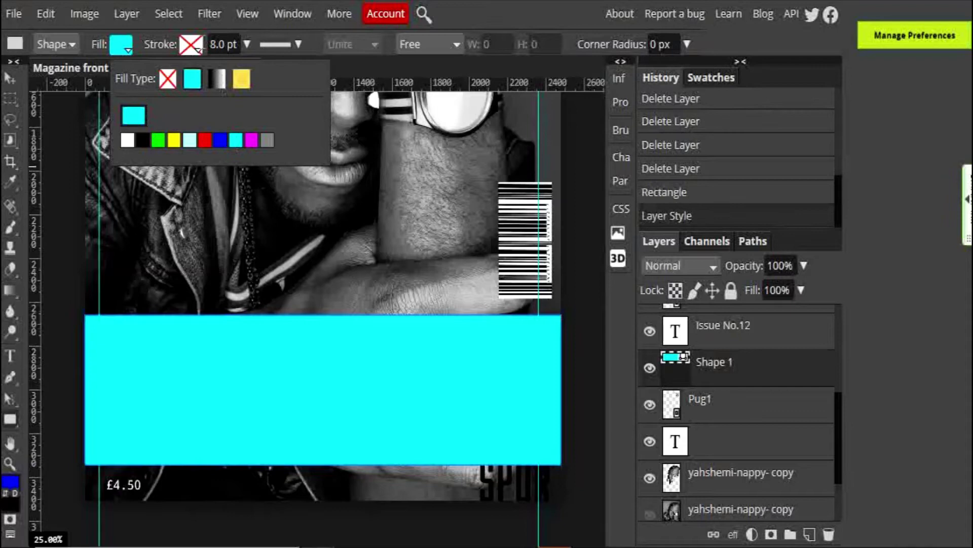
pyautogui.click(192, 46)
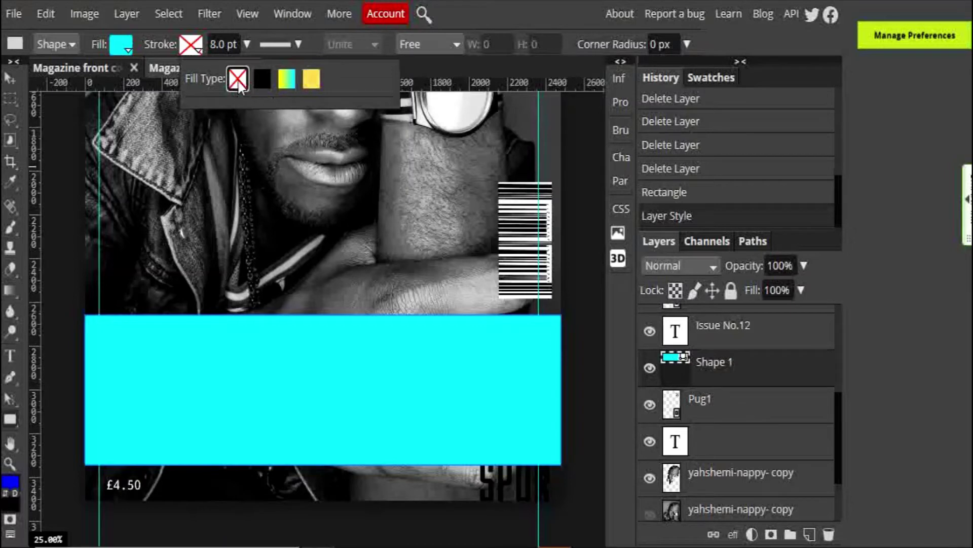
pyautogui.click(263, 75)
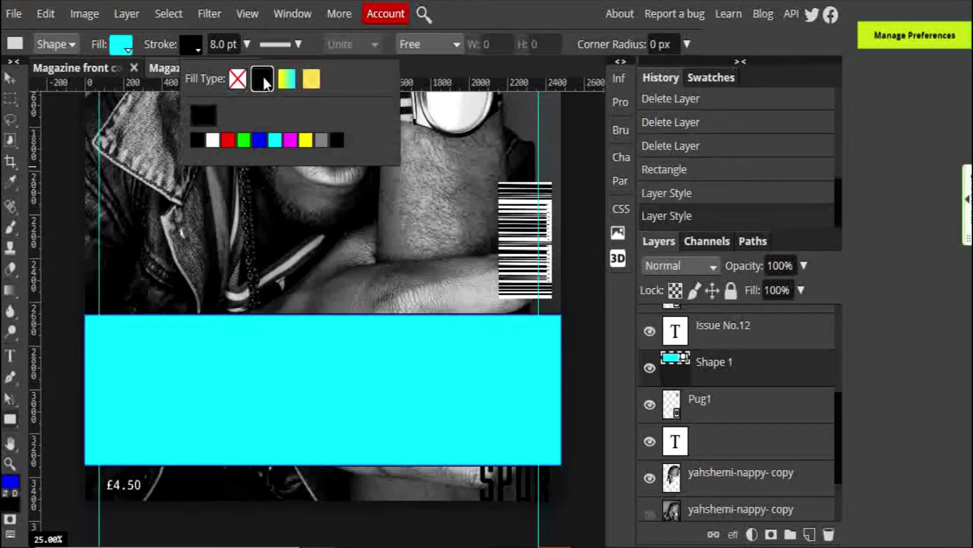
pyautogui.click(203, 116)
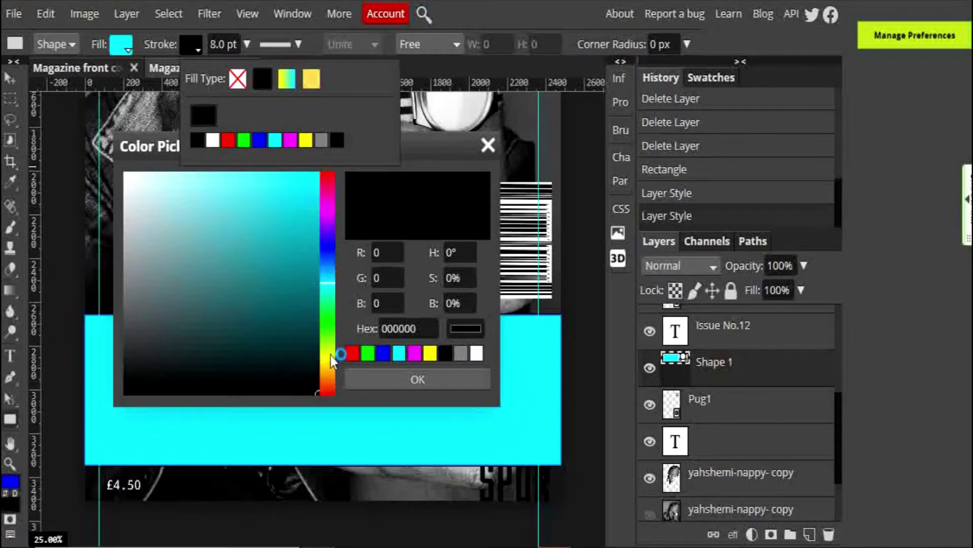
pyautogui.click(331, 355)
pyautogui.click(389, 377)
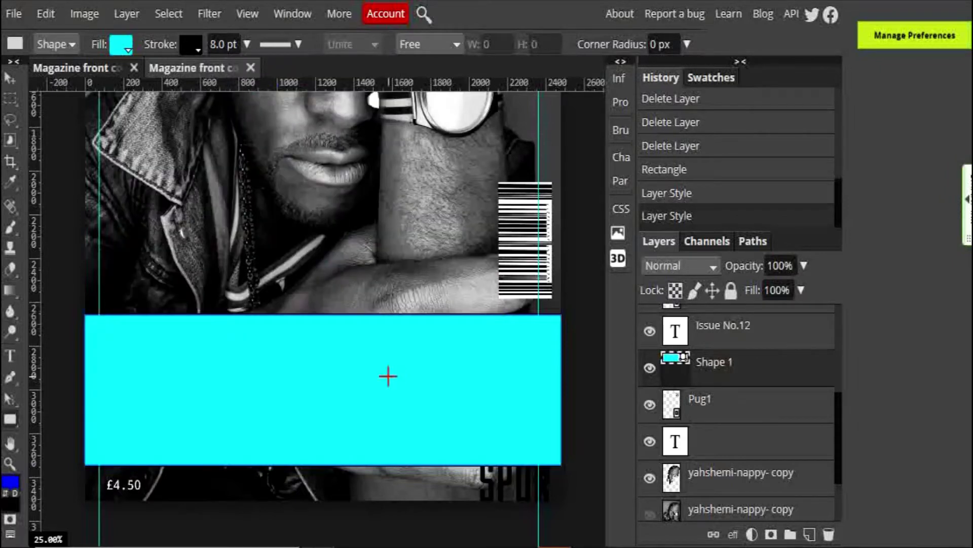
pyautogui.click(193, 47)
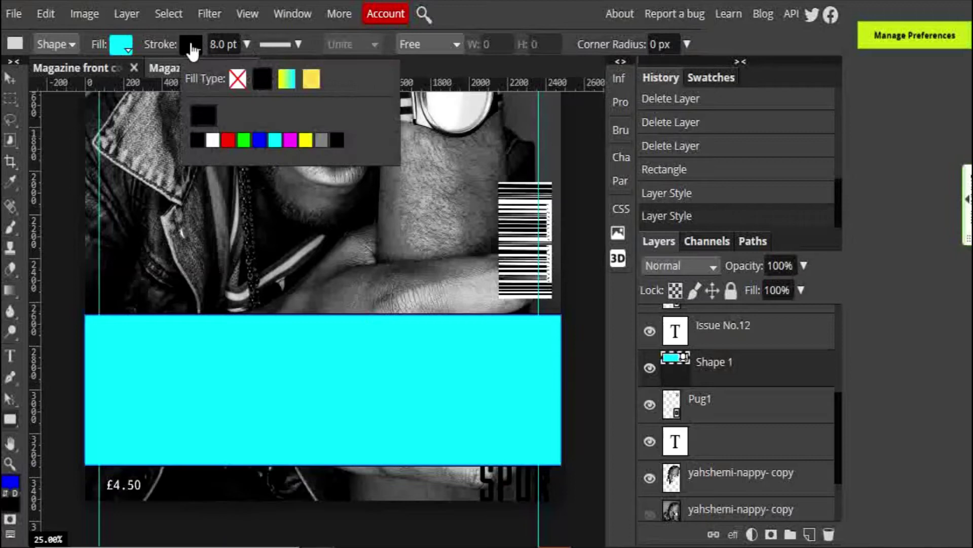
pyautogui.click(306, 140)
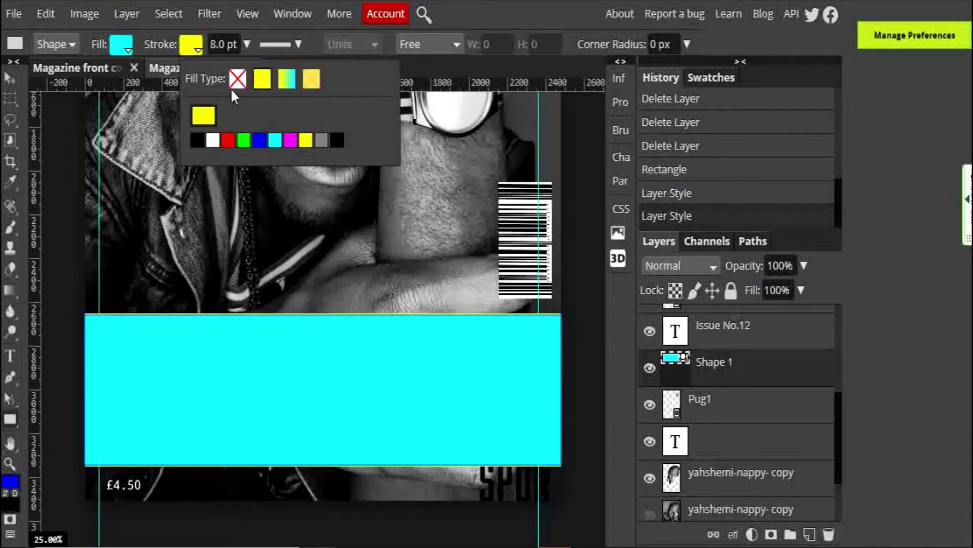
pyautogui.click(247, 44)
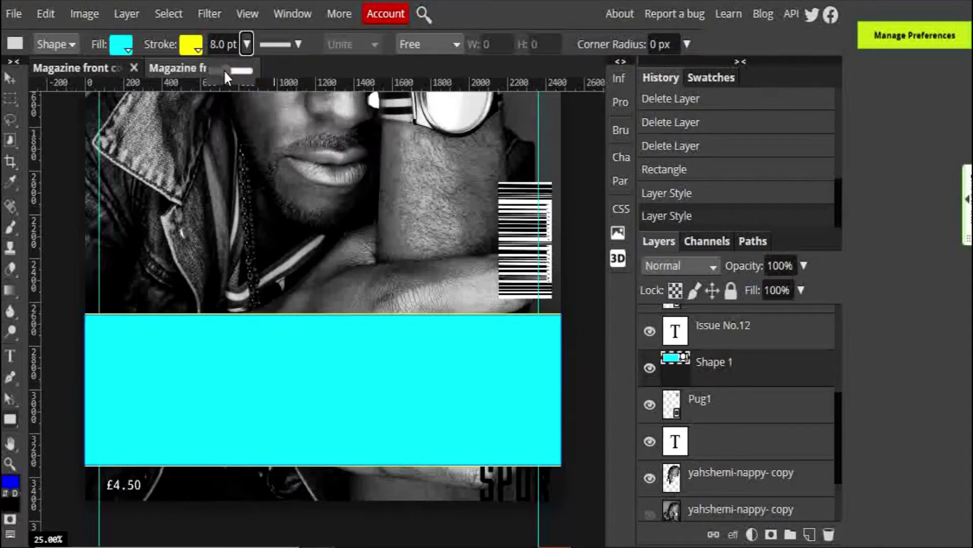
pyautogui.moveTo(224, 69)
pyautogui.mouseDown()
pyautogui.moveTo(236, 70)
pyautogui.moveTo(228, 67)
pyautogui.mouseUp()
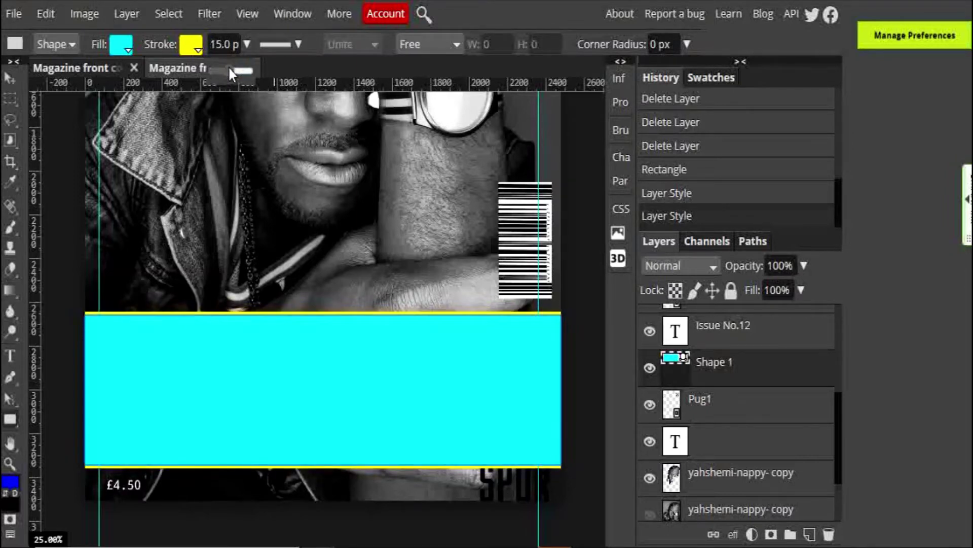
# Step: Drag the Shape 1 layer above the £4.50 and FESTIVALS text layers
pyautogui.scroll(2, 741, 392)
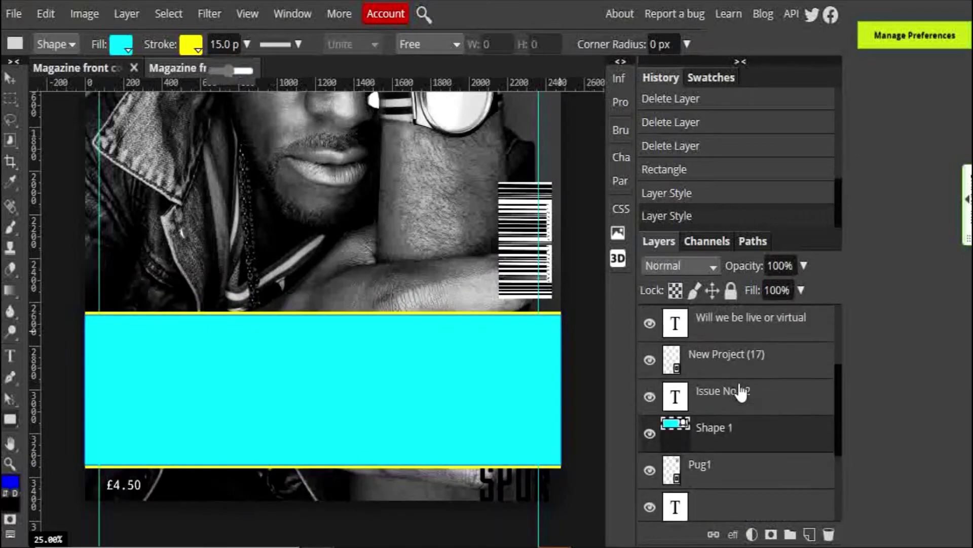
pyautogui.moveTo(750, 433)
pyautogui.mouseDown()
pyautogui.moveTo(775, 394)
pyautogui.moveTo(756, 439)
pyautogui.moveTo(749, 307)
pyautogui.moveTo(750, 317)
pyautogui.mouseUp()
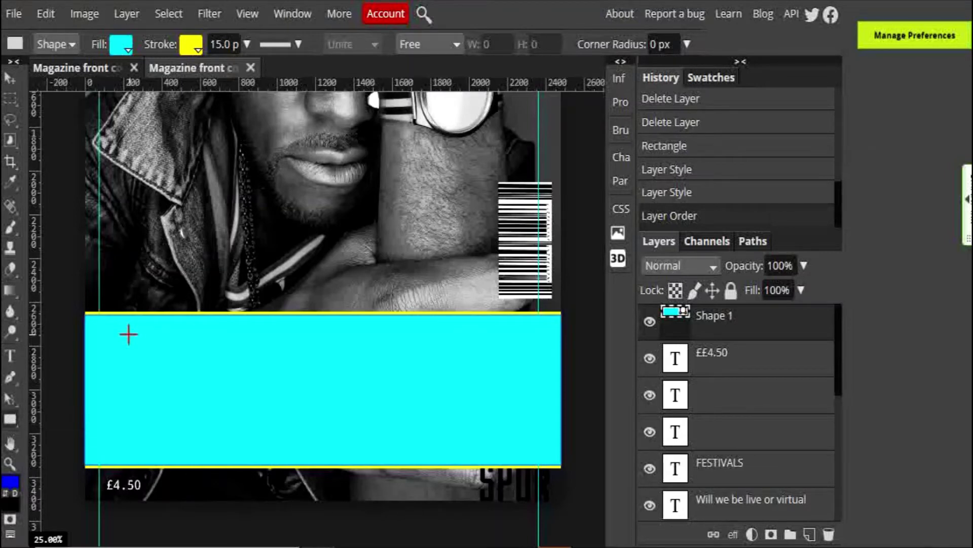
# Step: Draw square Shape 2 at the strap's left end with black fill and no stroke
pyautogui.moveTo(99, 322); pyautogui.dragTo(199, 435)
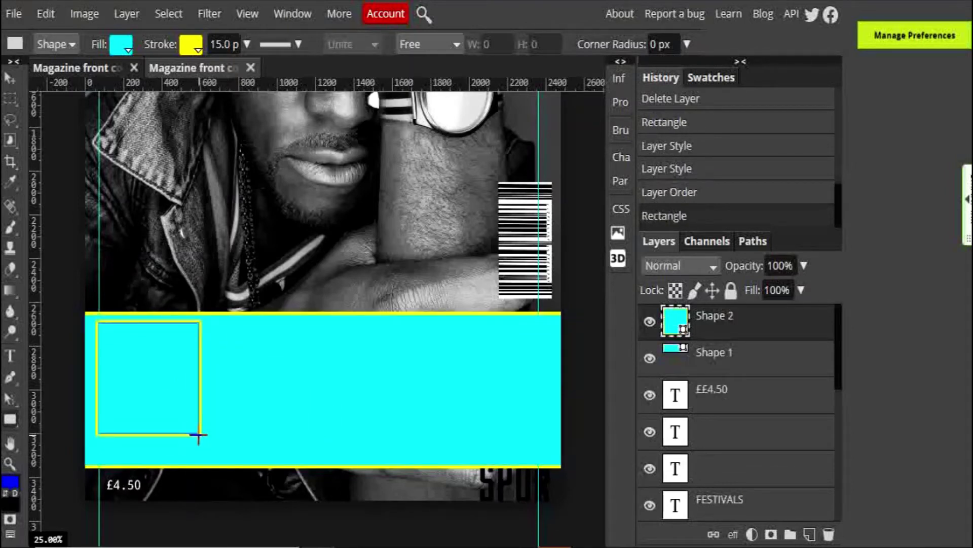
pyautogui.click(122, 44)
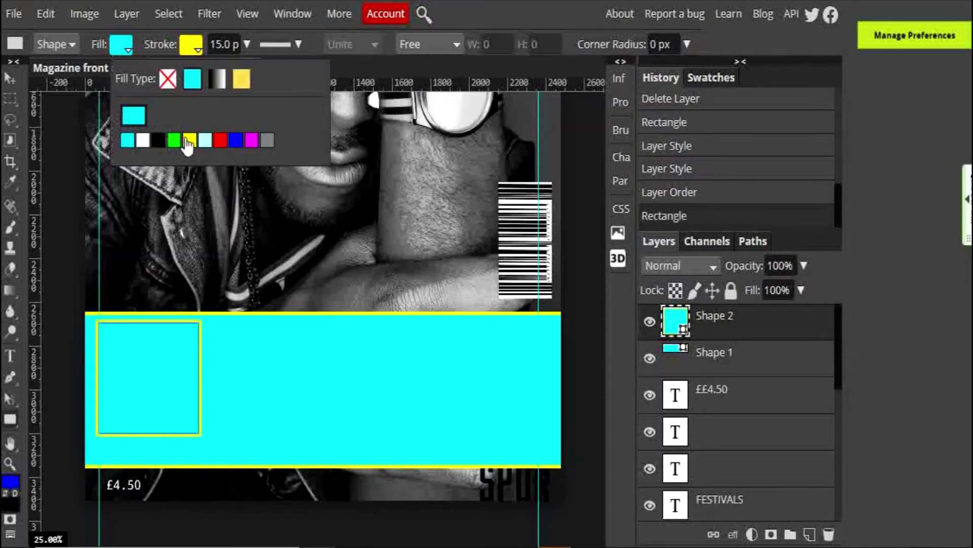
pyautogui.click(160, 140)
pyautogui.click(194, 46)
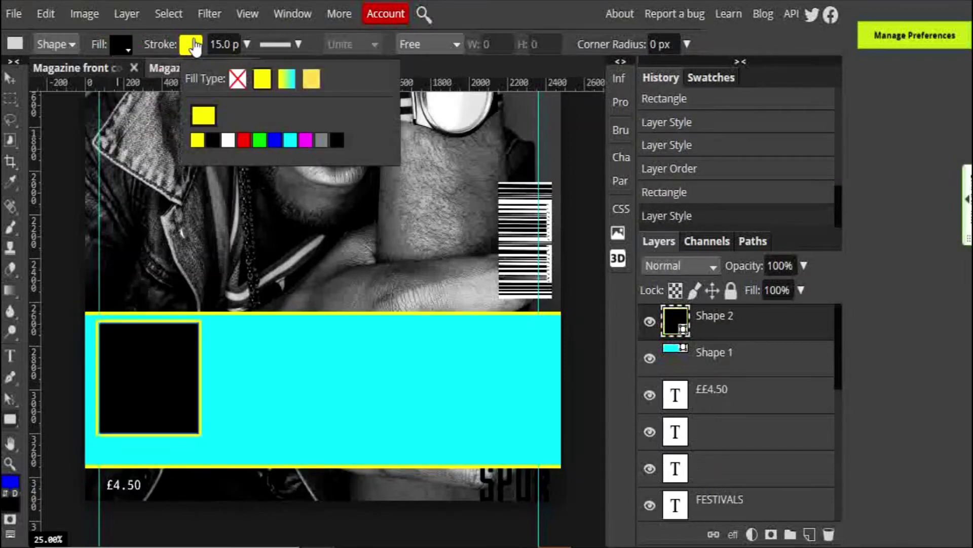
pyautogui.click(236, 82)
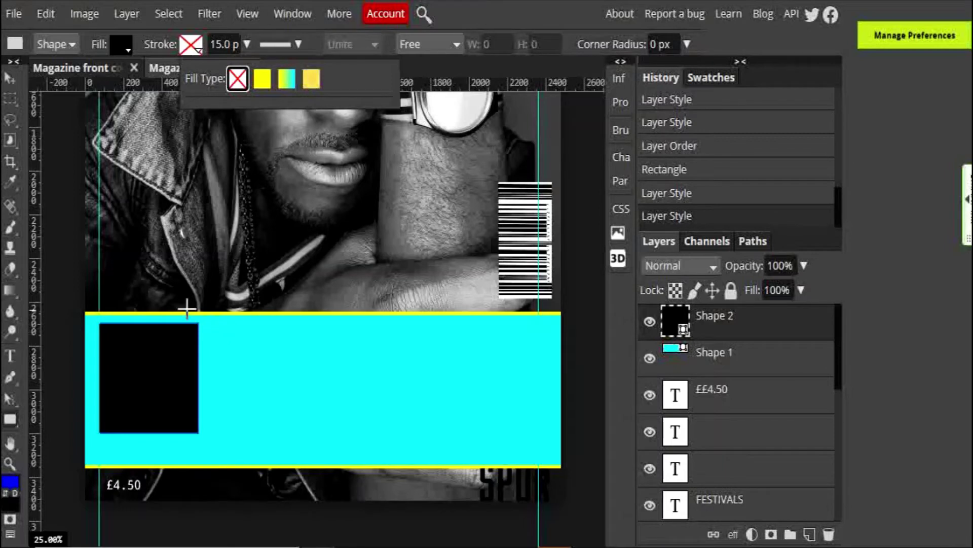
# Step: Duplicate the black square repeatedly and slide each copy right into an evenly spaced row
pyautogui.click(132, 14)
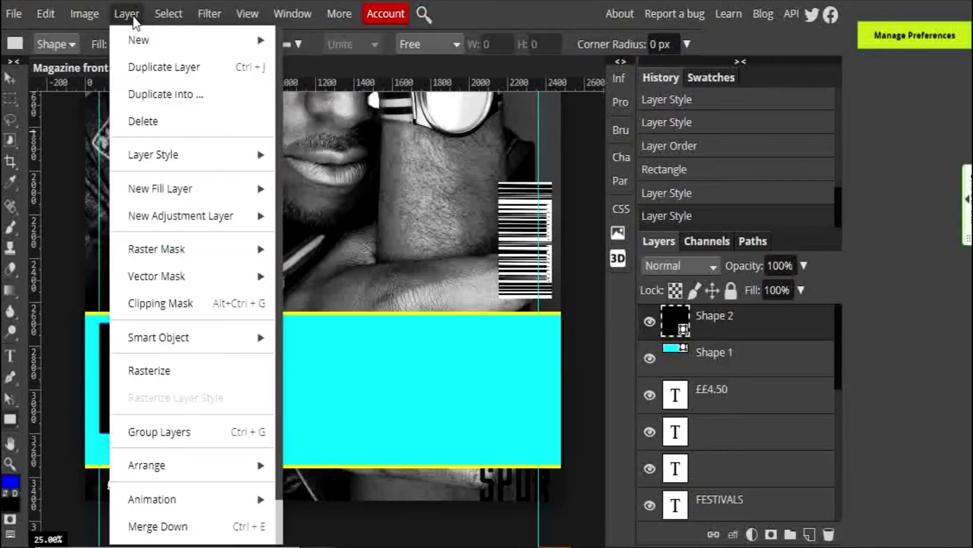
pyautogui.click(171, 71)
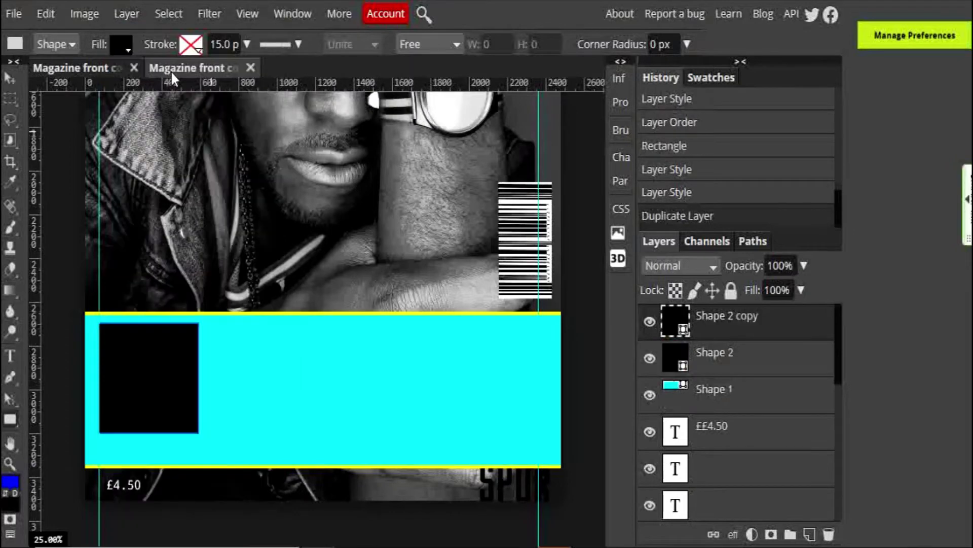
pyautogui.click(8, 79)
pyautogui.moveTo(163, 365); pyautogui.dragTo(273, 365)
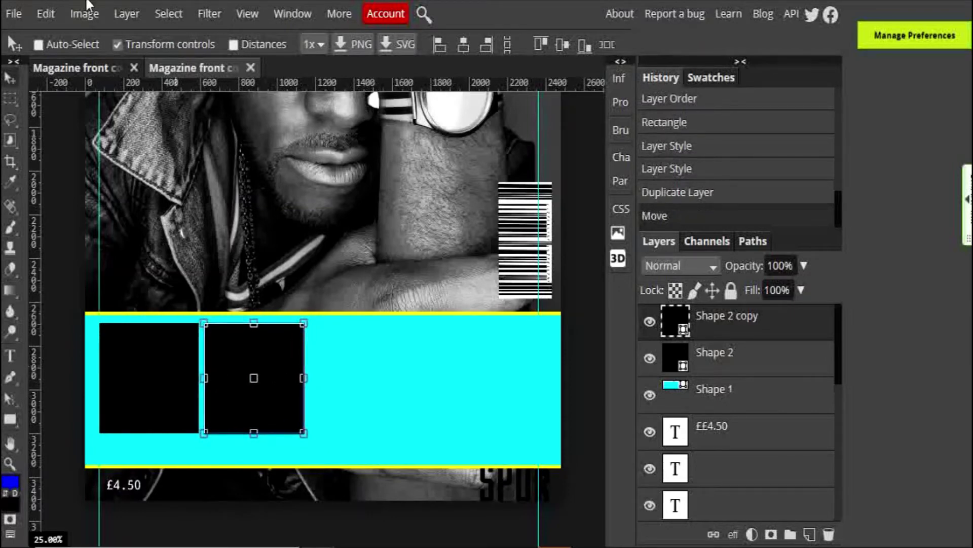
pyautogui.click(127, 14)
pyautogui.click(152, 66)
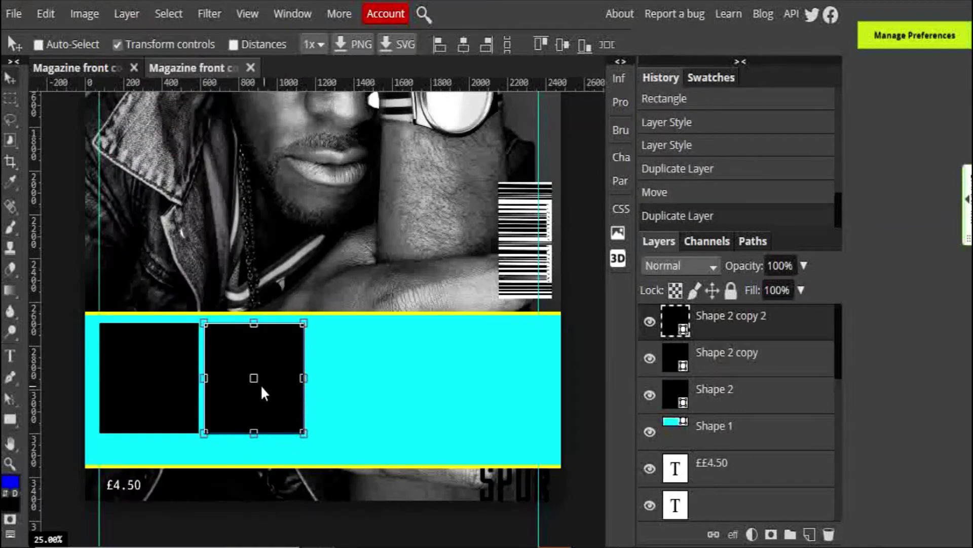
pyautogui.moveTo(281, 368); pyautogui.dragTo(383, 373)
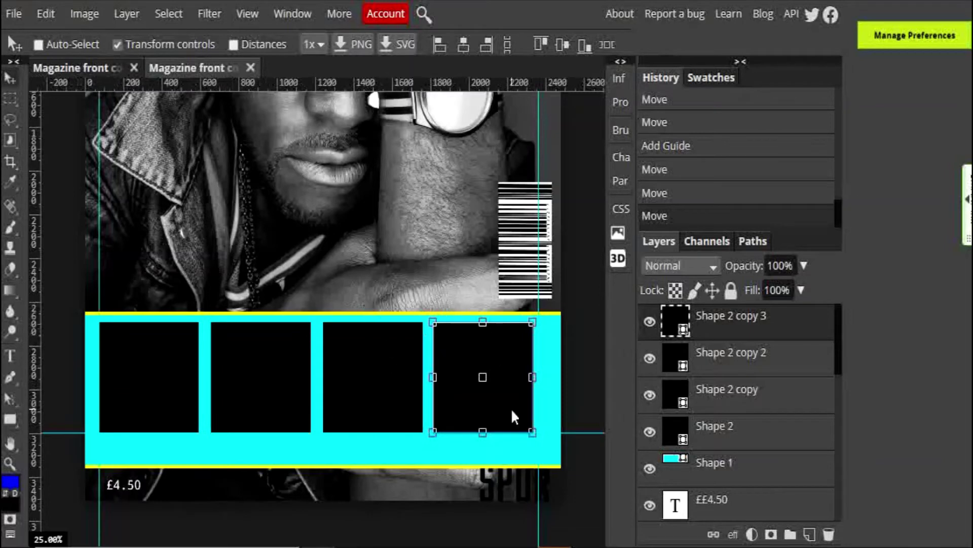
pyautogui.click(749, 349)
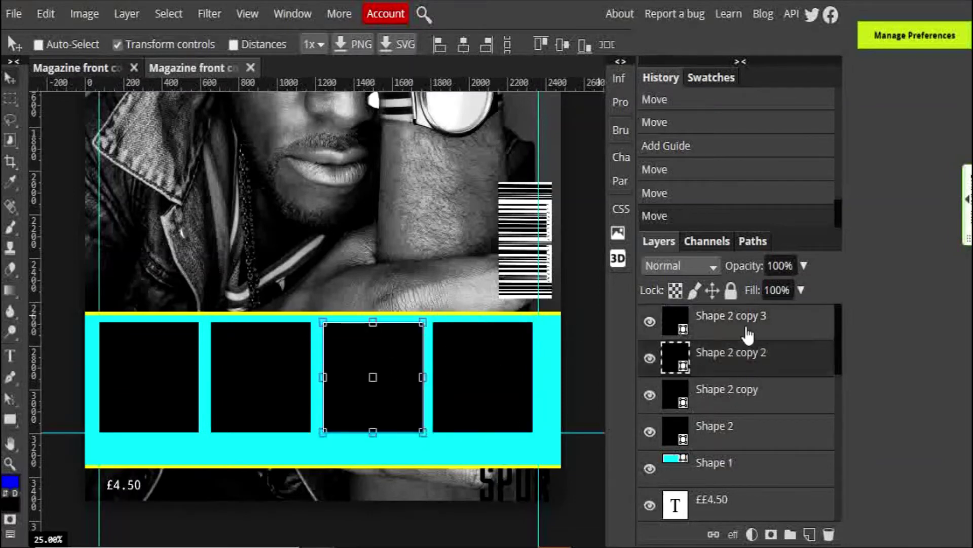
pyautogui.click(745, 330)
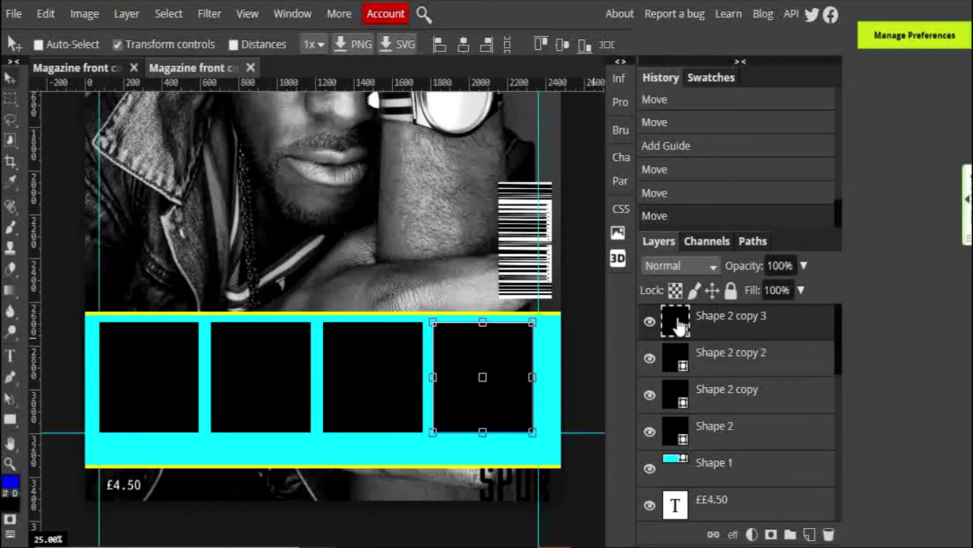
# Step: Place rapper-1397040_1920 from the Downloads folder into the cover
pyautogui.click(13, 12)
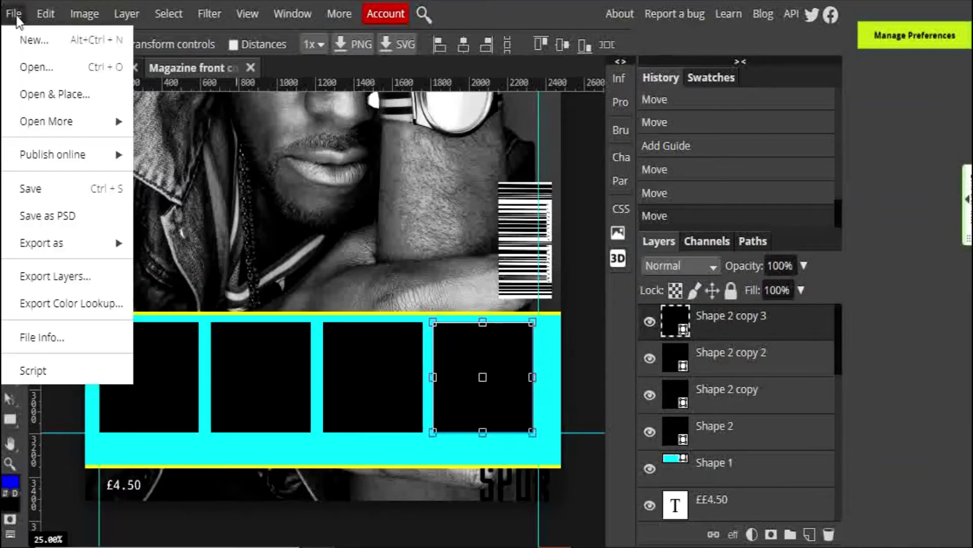
pyautogui.click(53, 96)
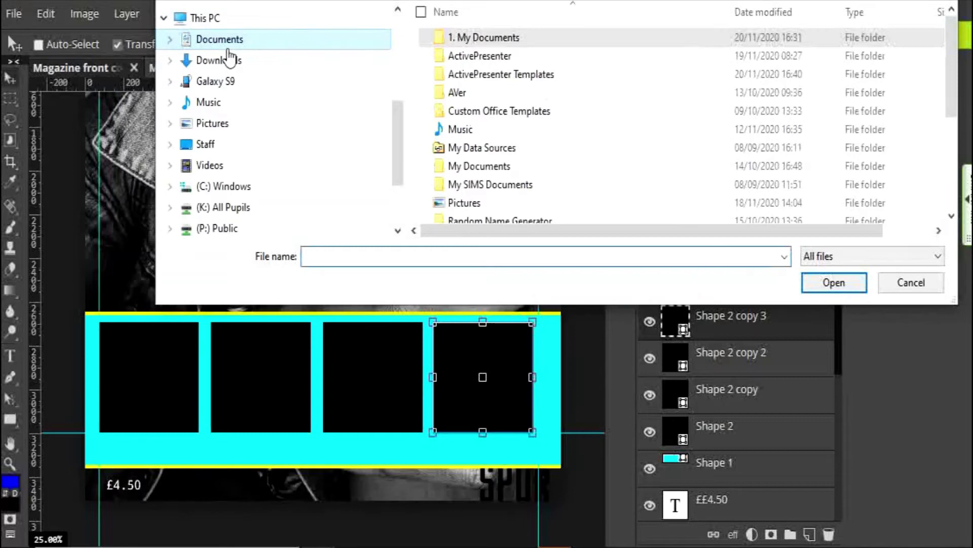
pyautogui.click(223, 60)
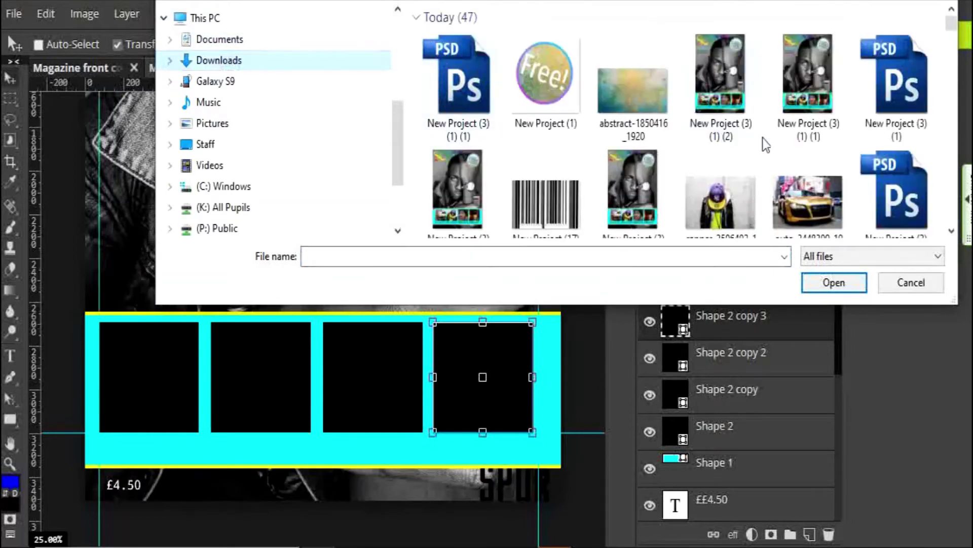
pyautogui.scroll(-2, 765, 147)
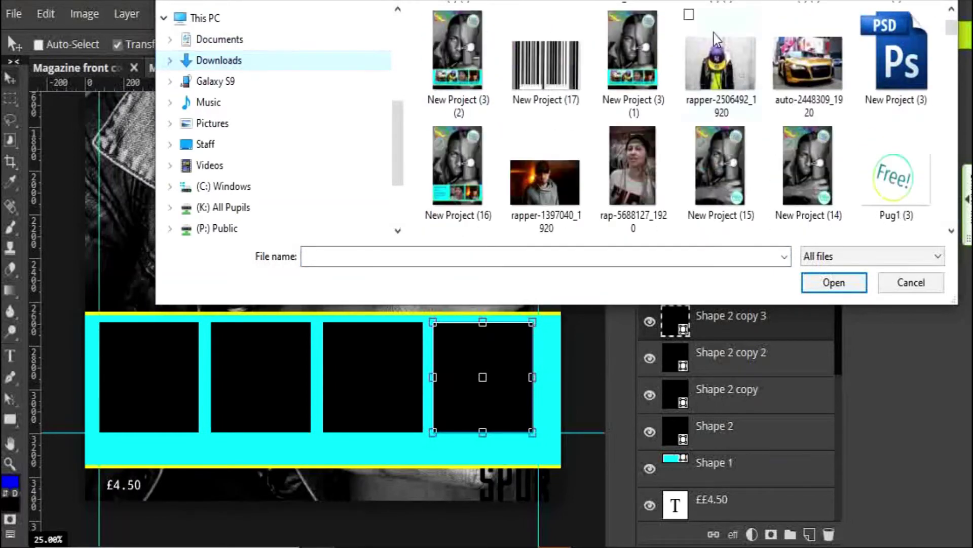
pyautogui.doubleClick(547, 184)
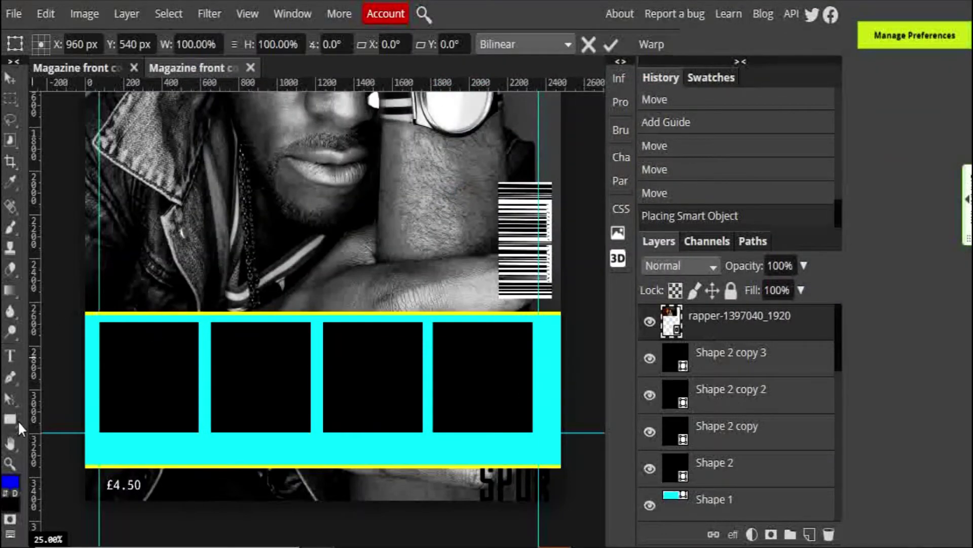
pyautogui.click(9, 446)
pyautogui.scroll(4, 207, 170)
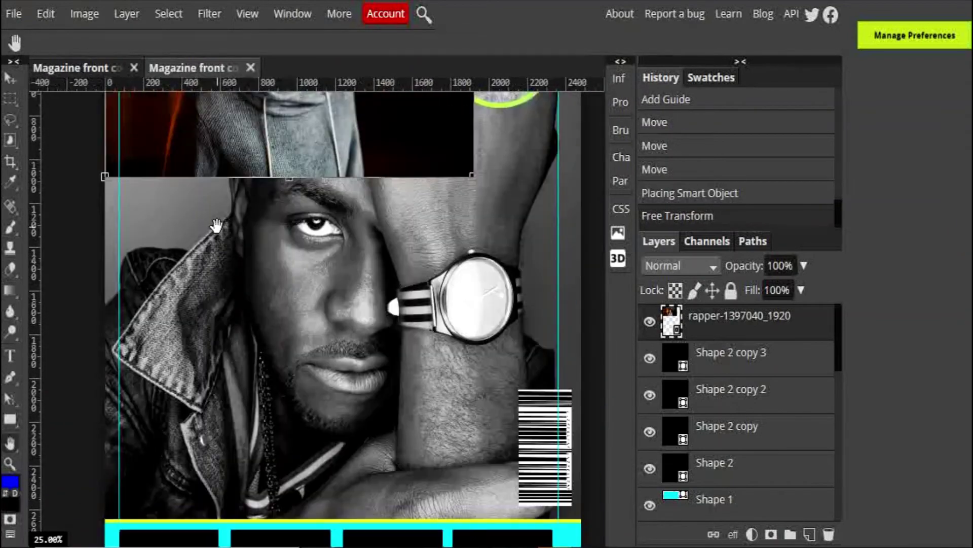
# Step: Scale the rapper photo to about 57%, move it onto the fourth square, and clip it
pyautogui.click(11, 77)
pyautogui.moveTo(269, 133); pyautogui.dragTo(382, 441)
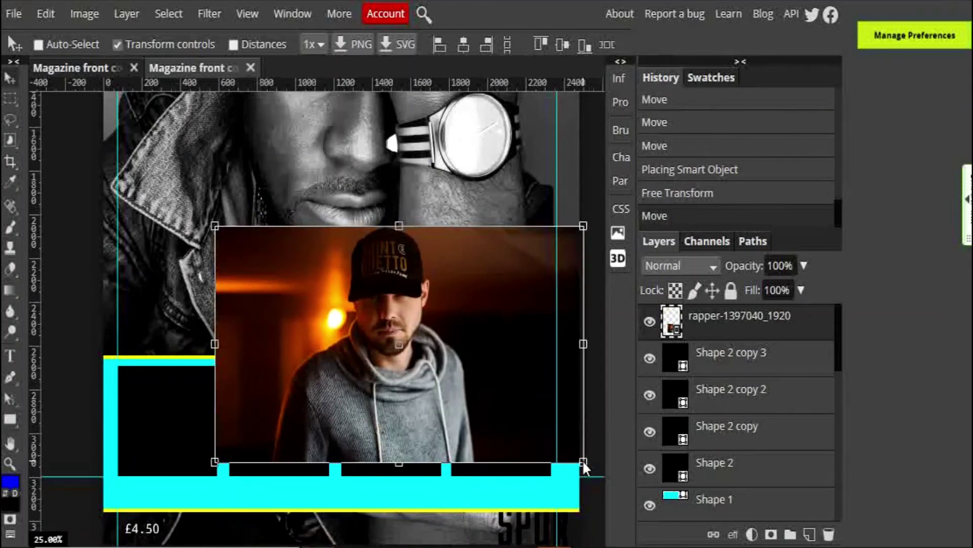
pyautogui.moveTo(582, 459); pyautogui.dragTo(431, 387)
pyautogui.moveTo(359, 283); pyautogui.dragTo(396, 299)
pyautogui.moveTo(486, 346); pyautogui.dragTo(544, 415)
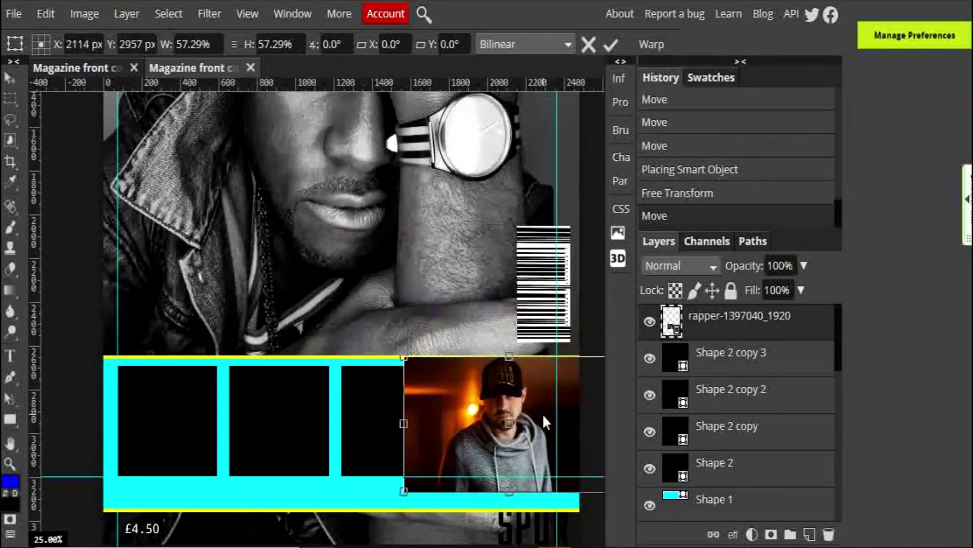
pyautogui.rightClick(733, 329)
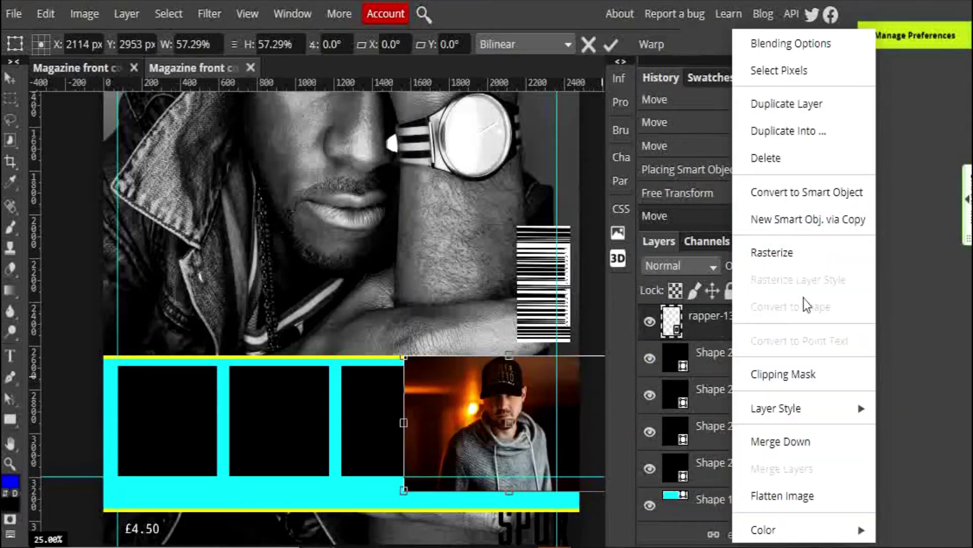
pyautogui.click(792, 376)
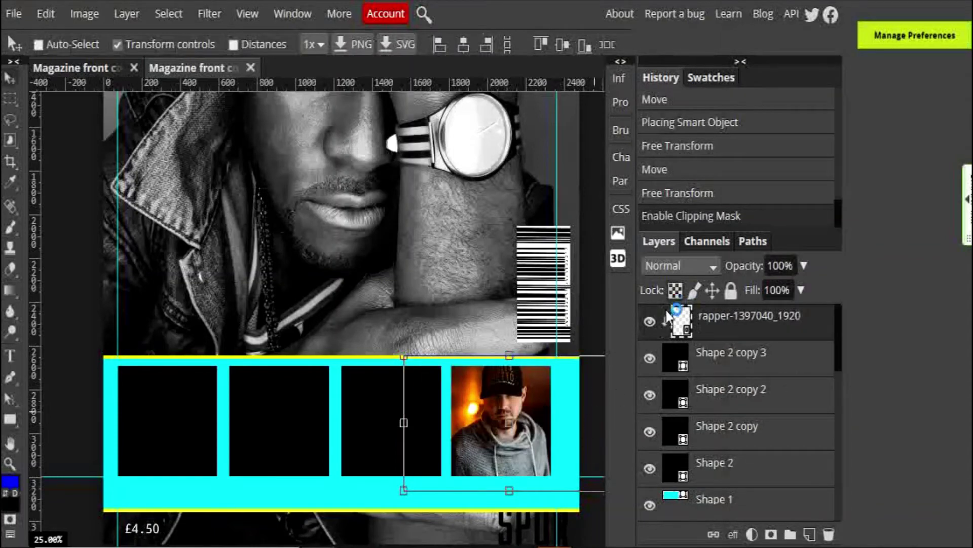
# Step: With the third square selected, place rapper-2506492_1920 into the cover and bring it into view
pyautogui.click(709, 364)
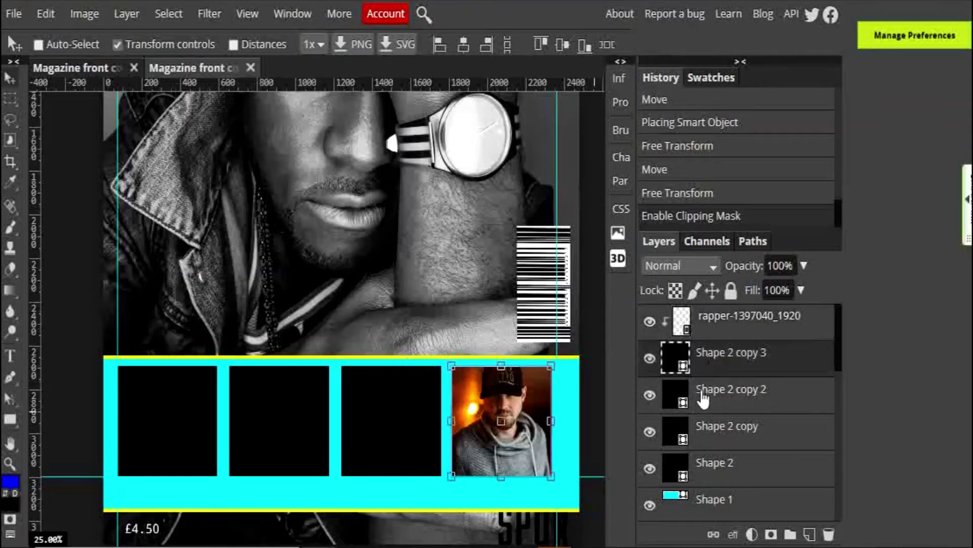
pyautogui.click(703, 399)
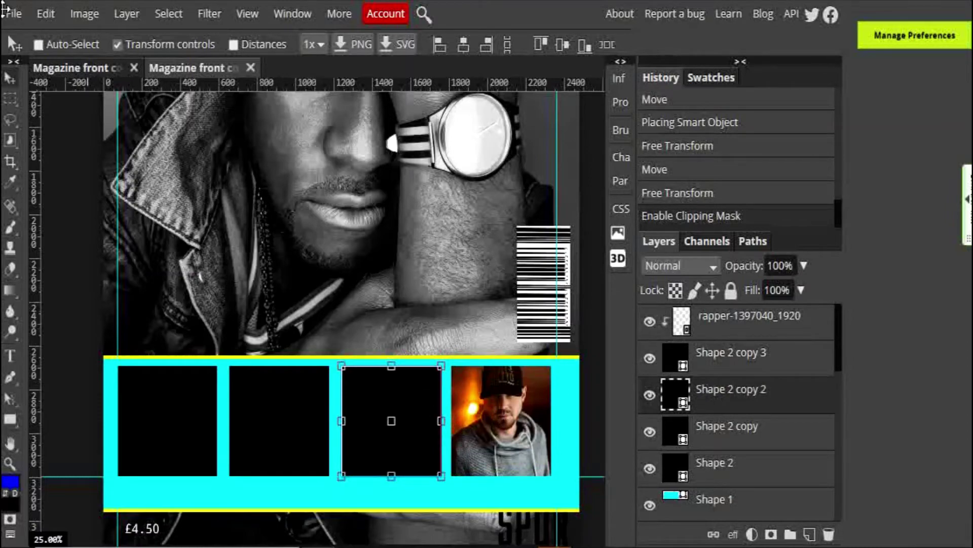
pyautogui.click(11, 15)
pyautogui.click(50, 94)
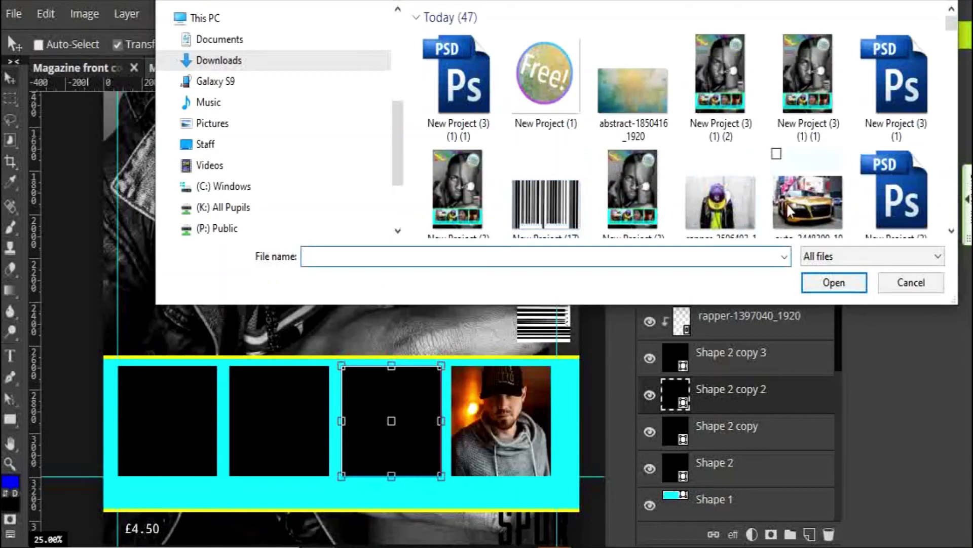
pyautogui.click(730, 211)
pyautogui.doubleClick(731, 211)
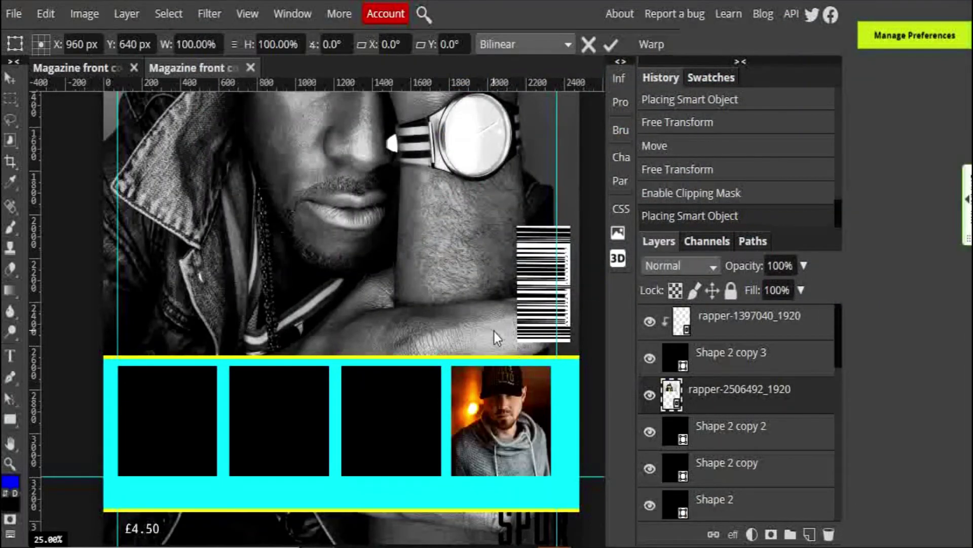
pyautogui.click(10, 443)
pyautogui.moveTo(207, 170); pyautogui.dragTo(205, 293)
pyautogui.moveTo(223, 212); pyautogui.dragTo(211, 262)
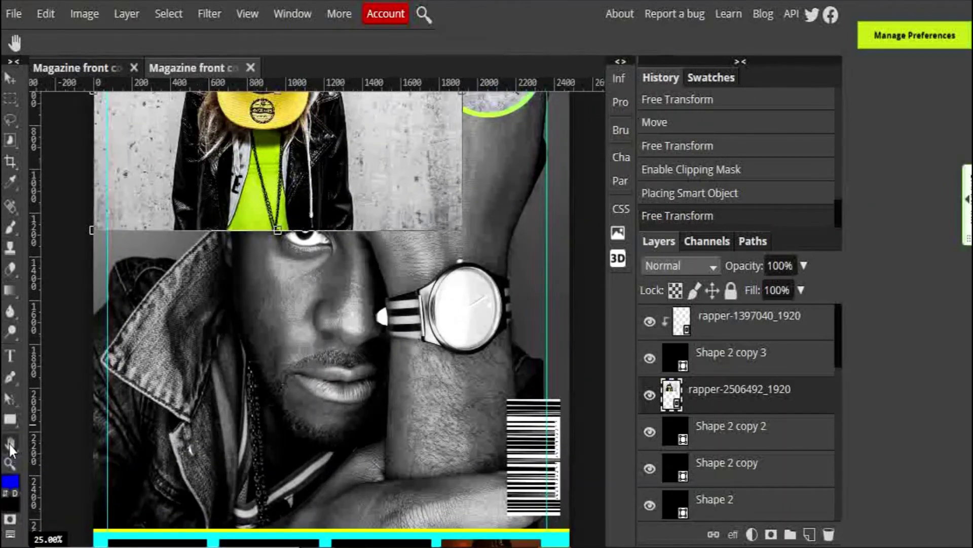
# Step: Shrink the cap-girl photo onto the third square, clip it there, and adjust its position
pyautogui.click(9, 78)
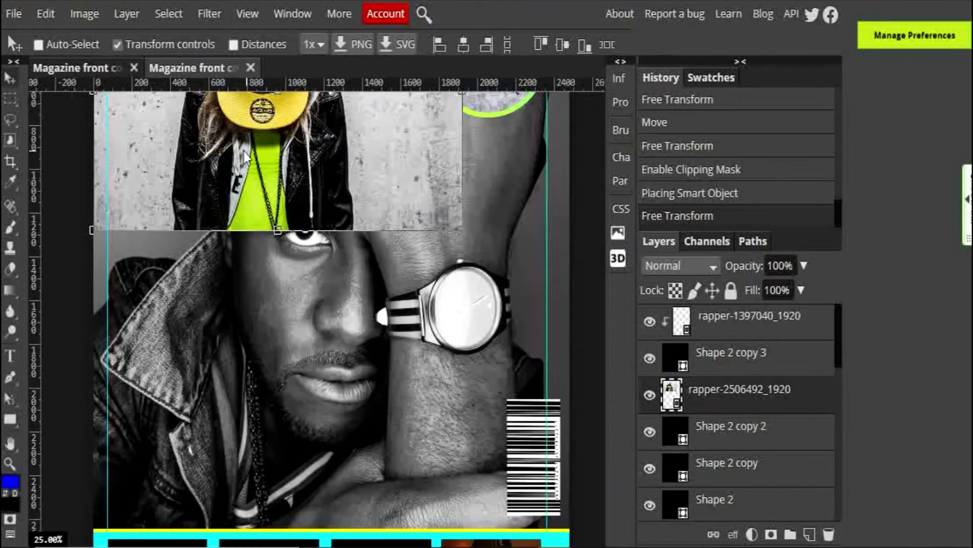
pyautogui.moveTo(256, 167); pyautogui.dragTo(369, 394)
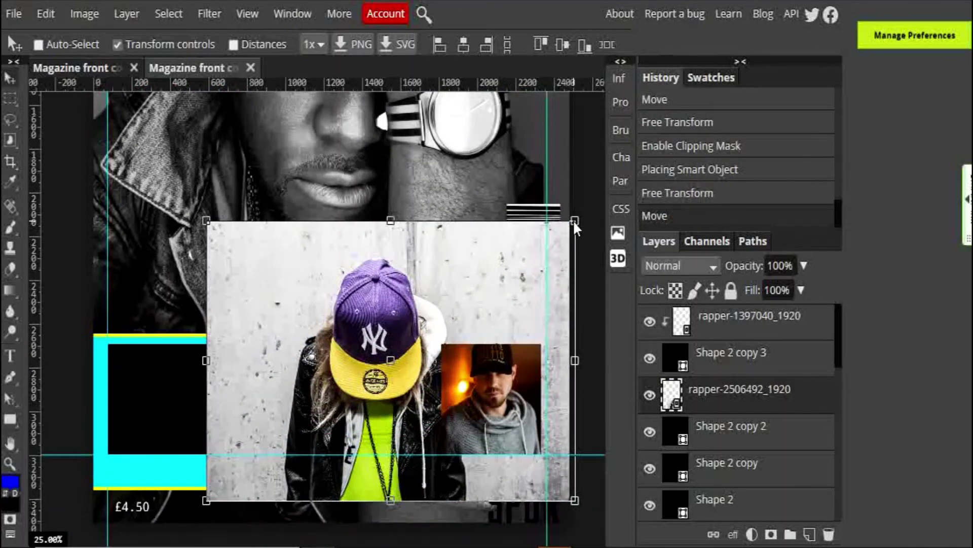
pyautogui.moveTo(574, 220); pyautogui.dragTo(424, 306)
pyautogui.moveTo(375, 376); pyautogui.dragTo(451, 363)
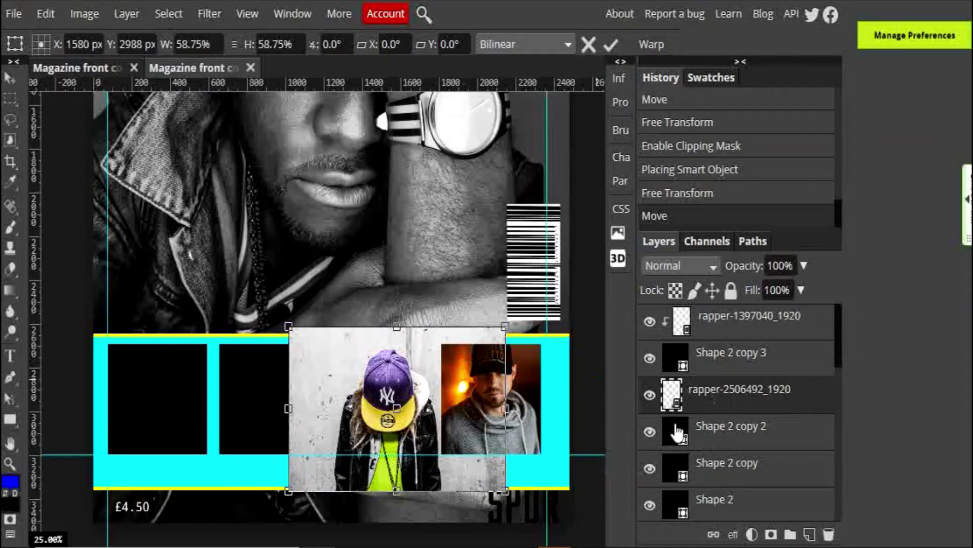
pyautogui.rightClick(716, 401)
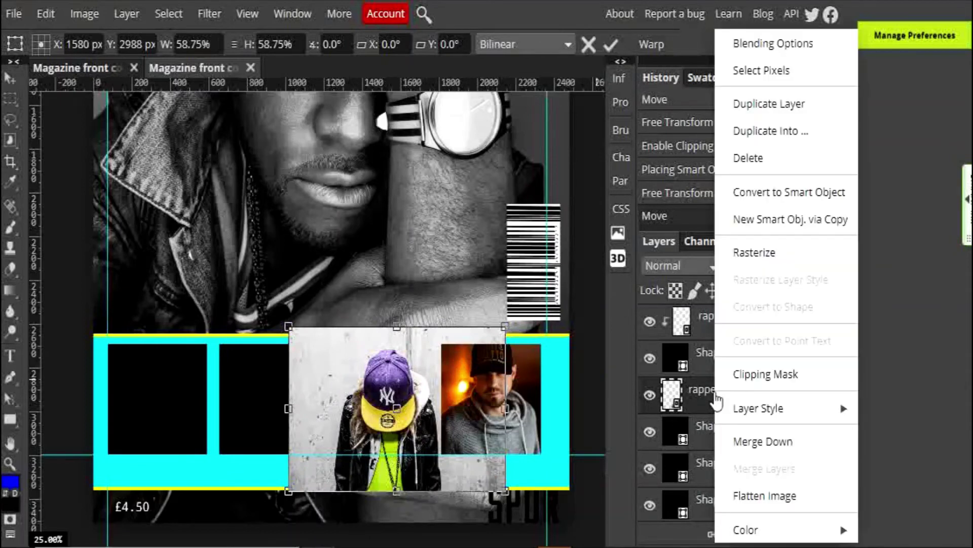
pyautogui.click(769, 375)
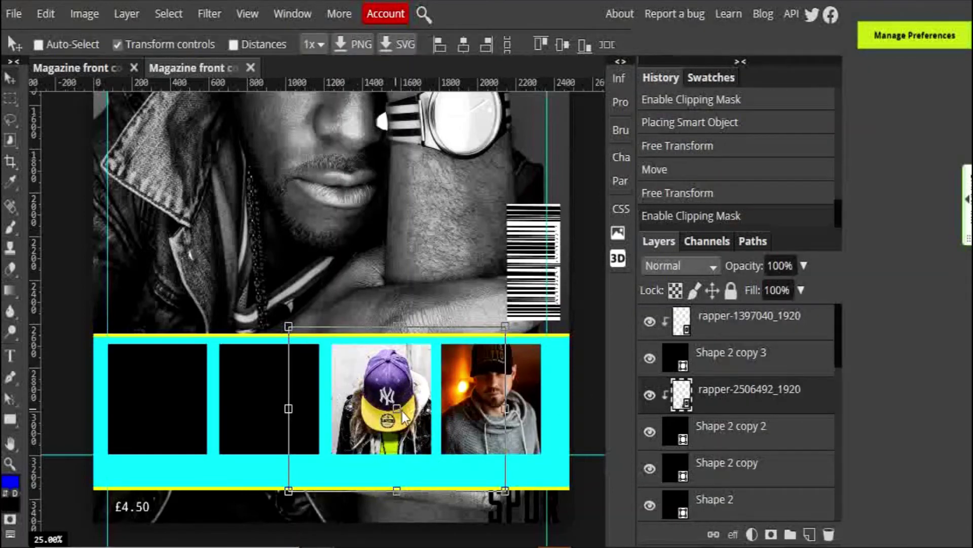
pyautogui.moveTo(403, 400)
pyautogui.mouseDown()
pyautogui.moveTo(397, 377)
pyautogui.moveTo(396, 421)
pyautogui.moveTo(395, 398)
pyautogui.mouseUp()
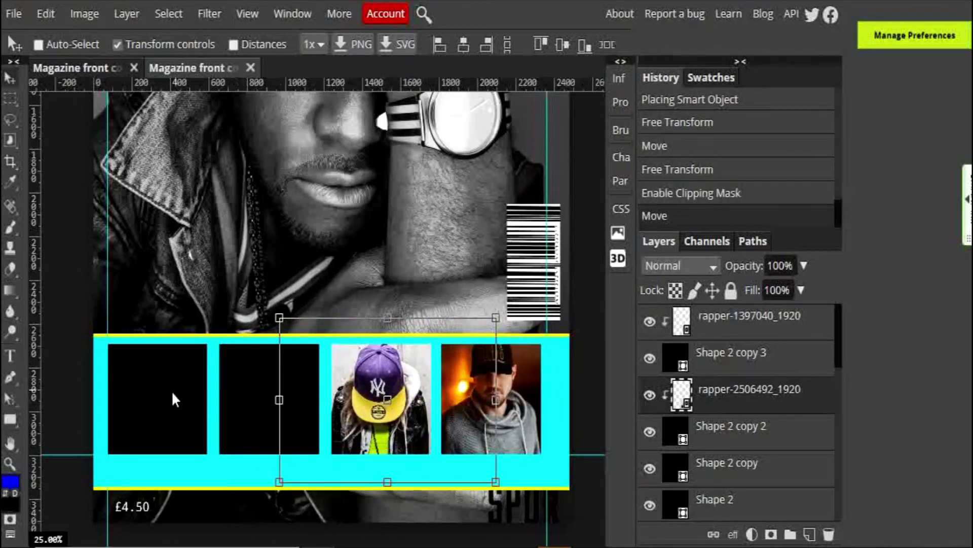
# Step: Draw a text box across the strap's bottom and set the font size to 90 px
pyautogui.click(11, 355)
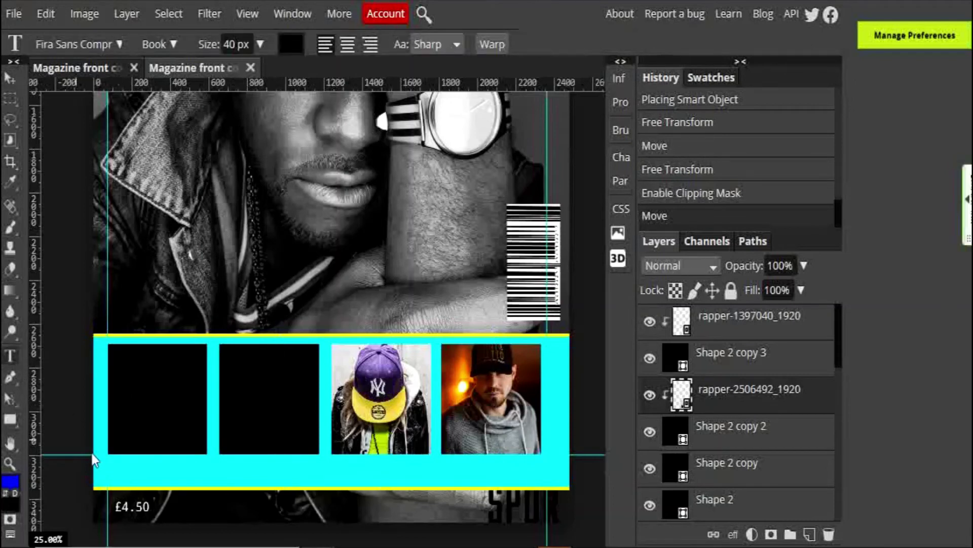
pyautogui.moveTo(107, 458); pyautogui.dragTo(561, 486)
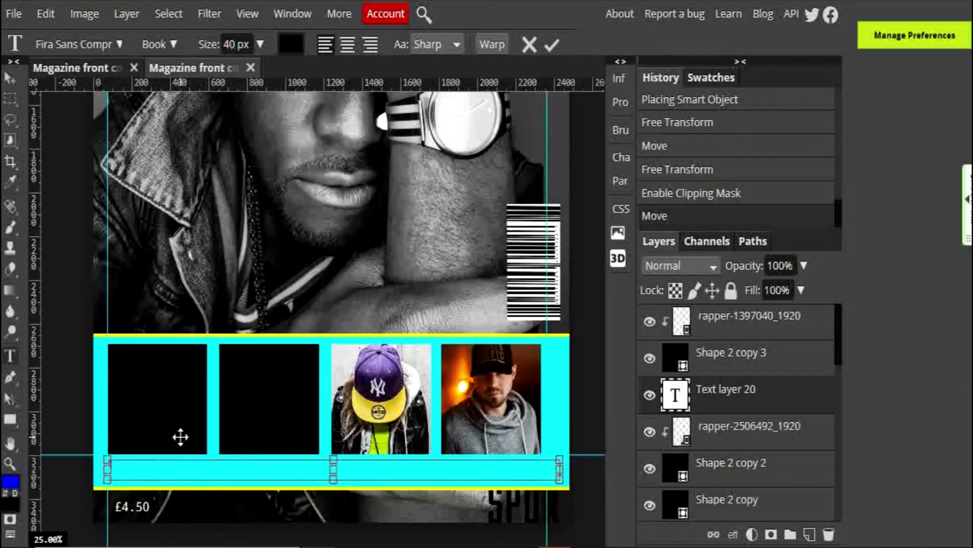
pyautogui.click(230, 42)
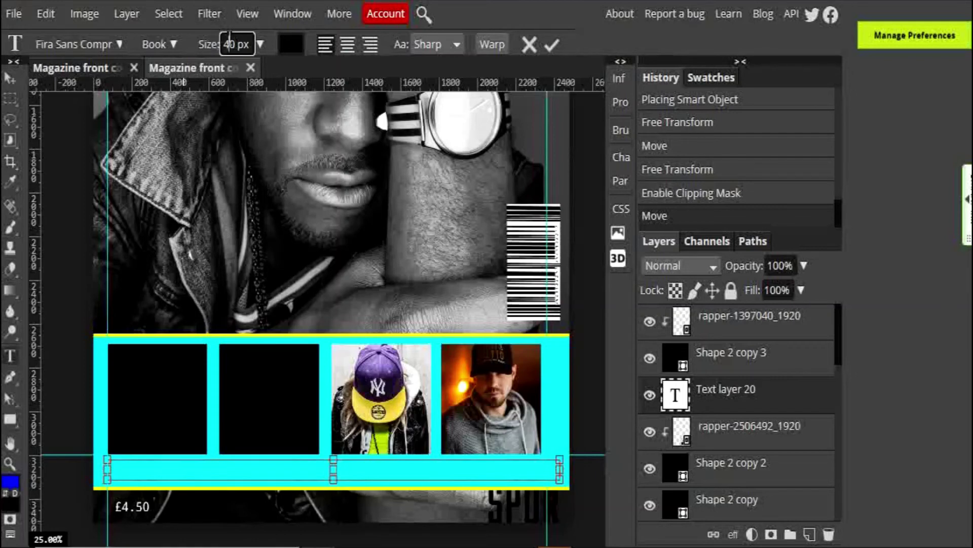
pyautogui.write('9')
# Step: Type 'interviews with Lil Rapper and Big Rapper', adding spaces before Lil and Big
pyautogui.click(130, 469)
pyautogui.write('interviews')
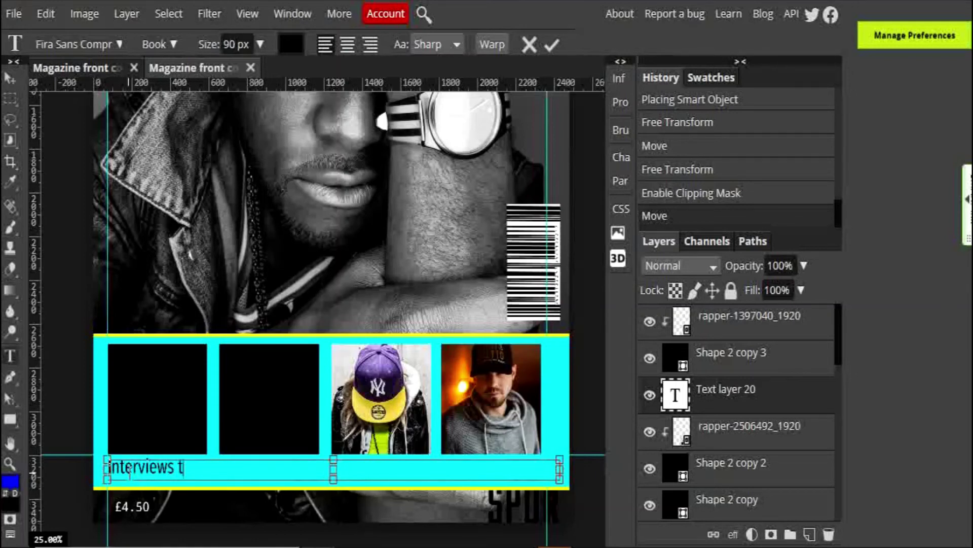
pyautogui.write(' with Lil Rapper and Big')
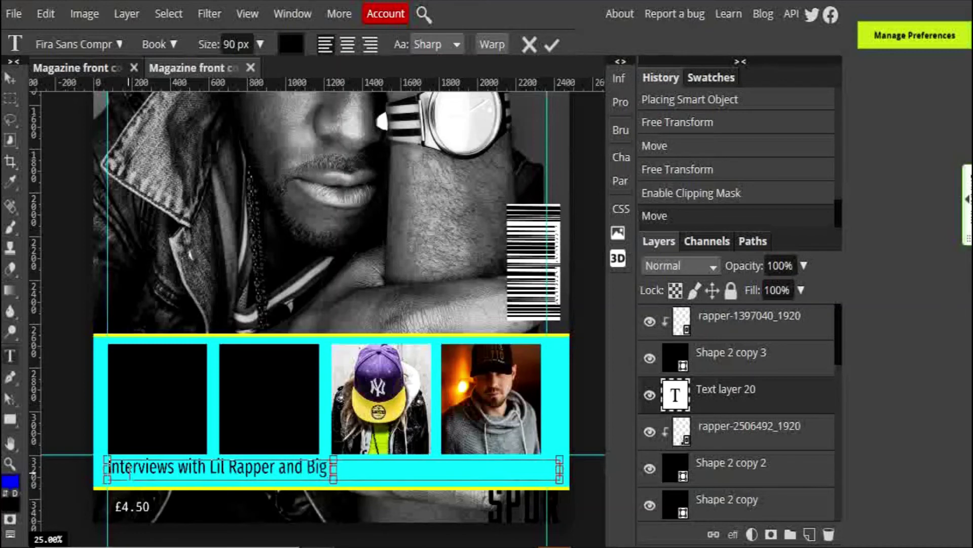
pyautogui.write(' Rapper')
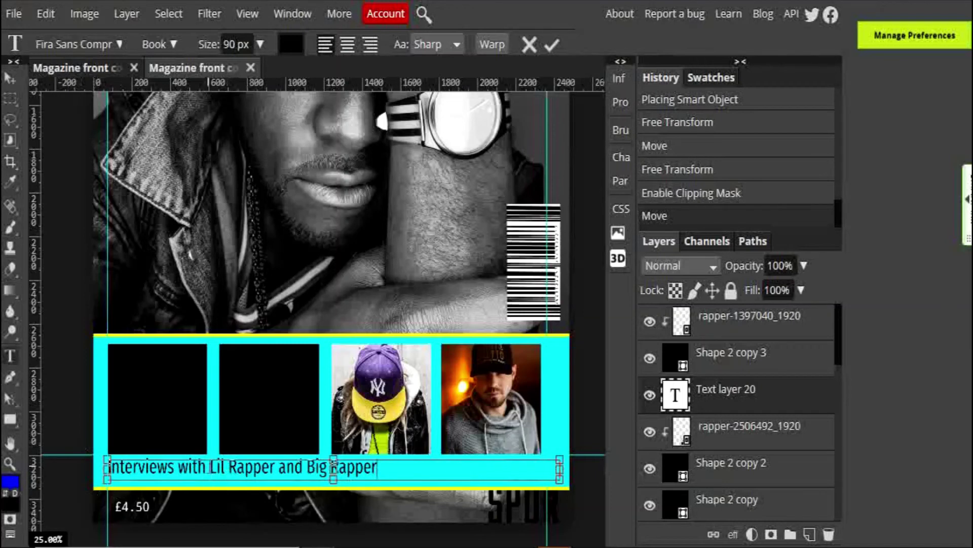
pyautogui.click(210, 466)
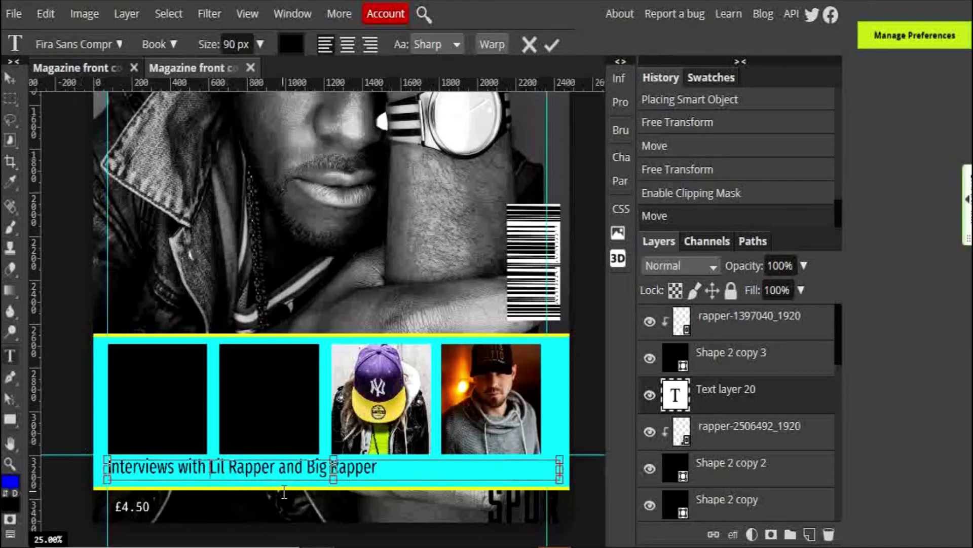
pyautogui.click(333, 466)
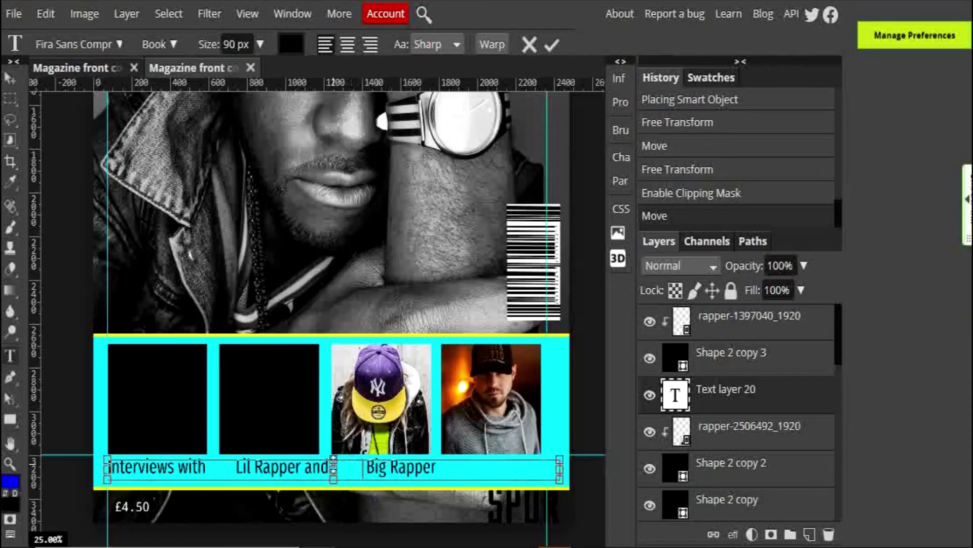
# Step: Draw a circled chevron custom shape just before Lil Rapper in the caption
pyautogui.click(11, 419)
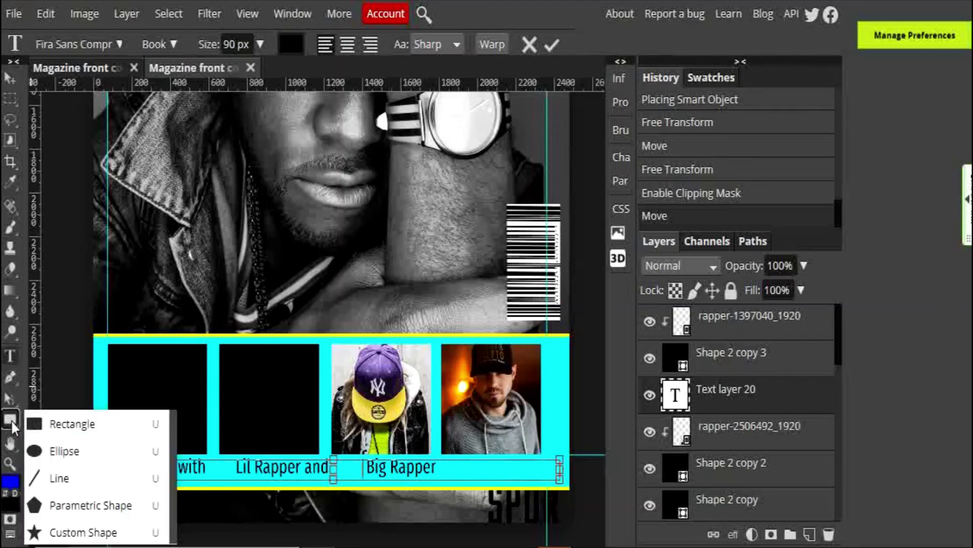
pyautogui.click(91, 532)
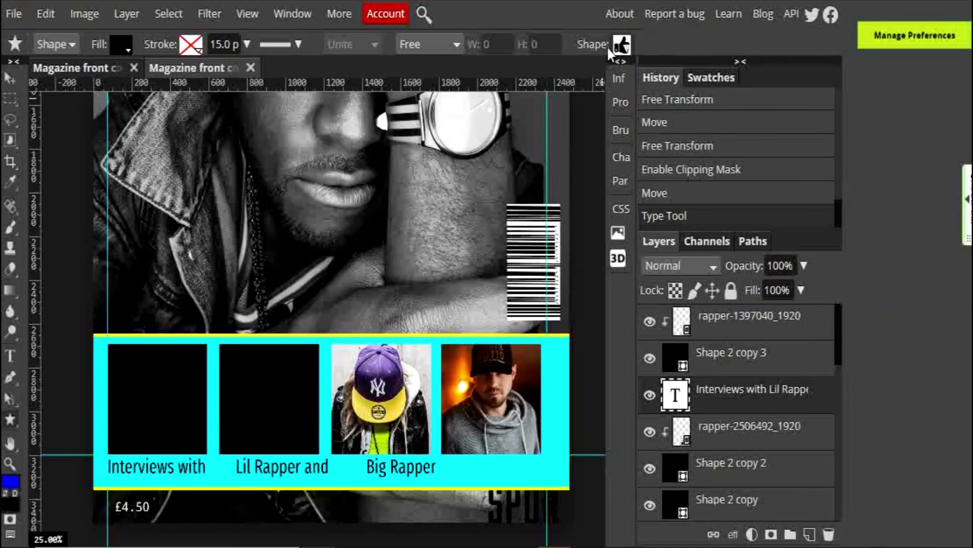
pyautogui.click(622, 44)
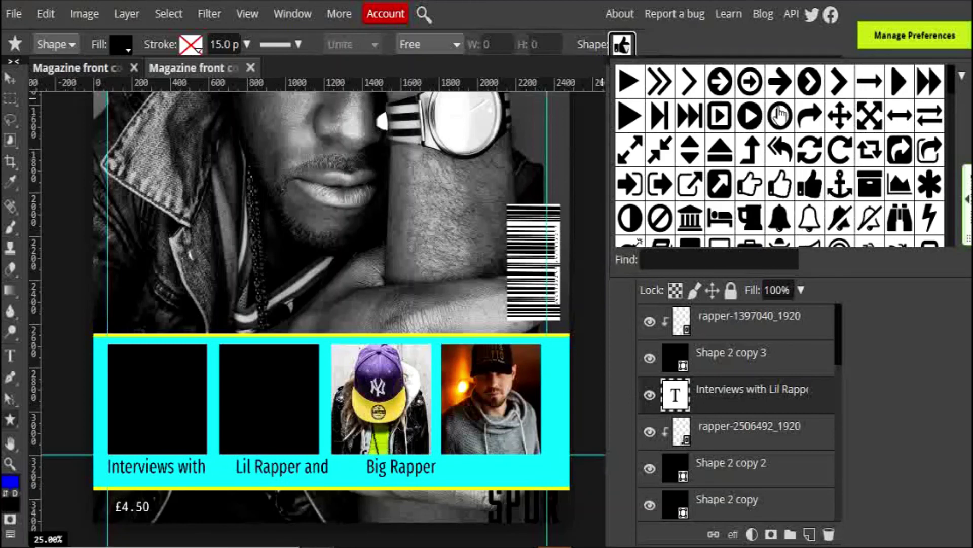
pyautogui.click(809, 85)
pyautogui.moveTo(208, 461); pyautogui.dragTo(232, 482)
# Step: Duplicate the chevron, move the copy before Big Rapper, then view the finished cover document
pyautogui.click(127, 13)
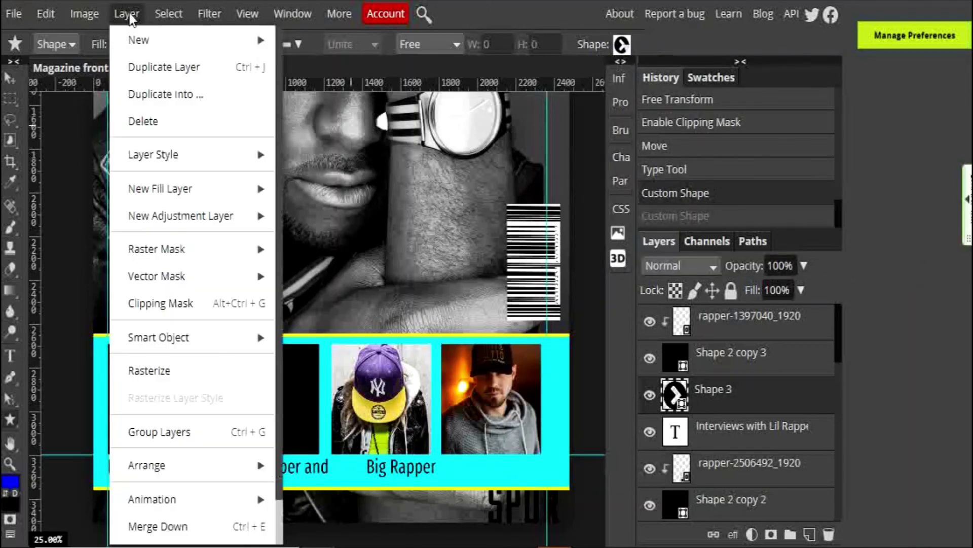
pyautogui.click(157, 68)
pyautogui.press('v')
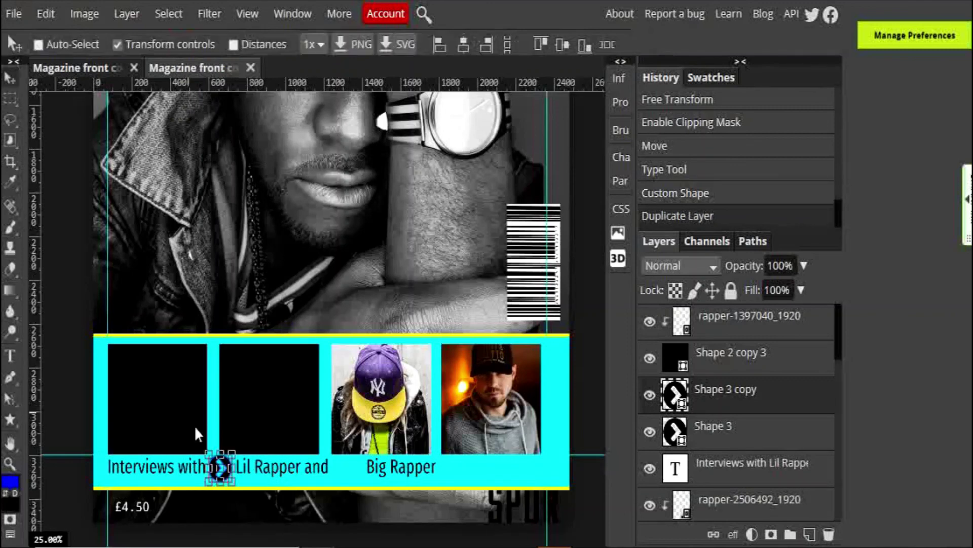
pyautogui.moveTo(220, 467); pyautogui.dragTo(355, 475)
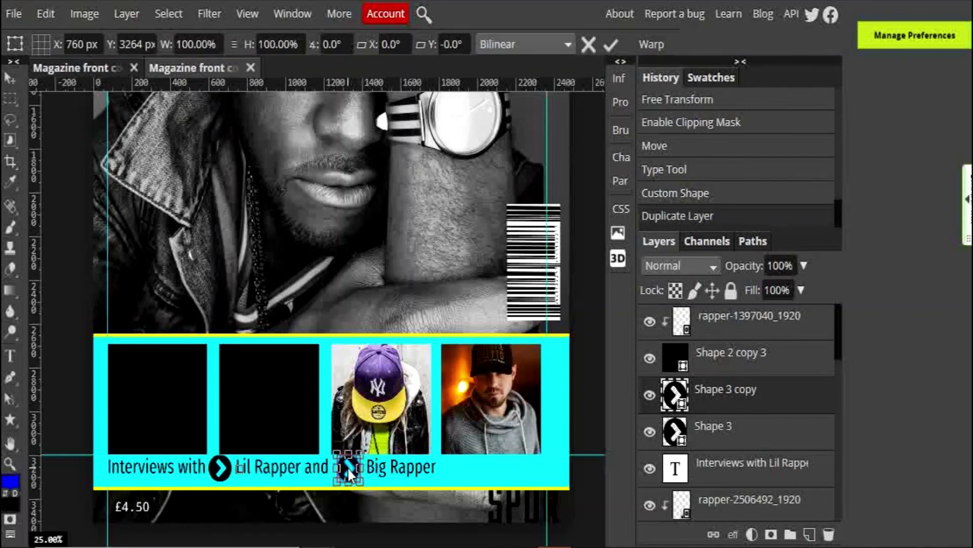
pyautogui.moveTo(348, 469); pyautogui.dragTo(352, 472)
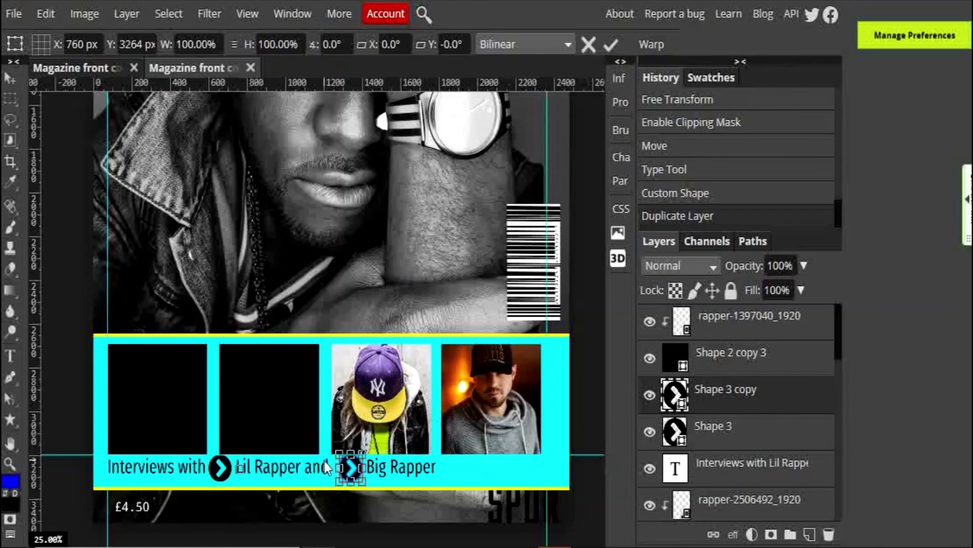
pyautogui.click(65, 69)
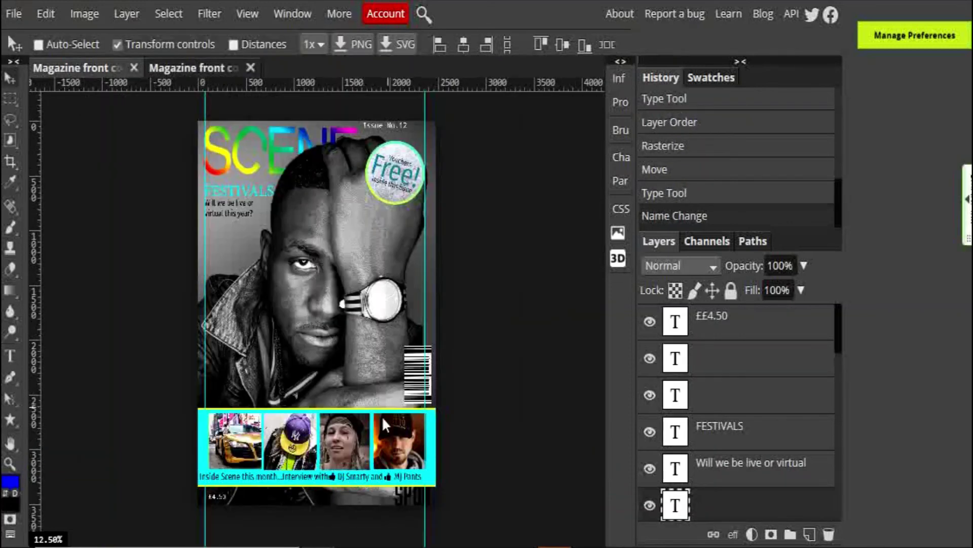